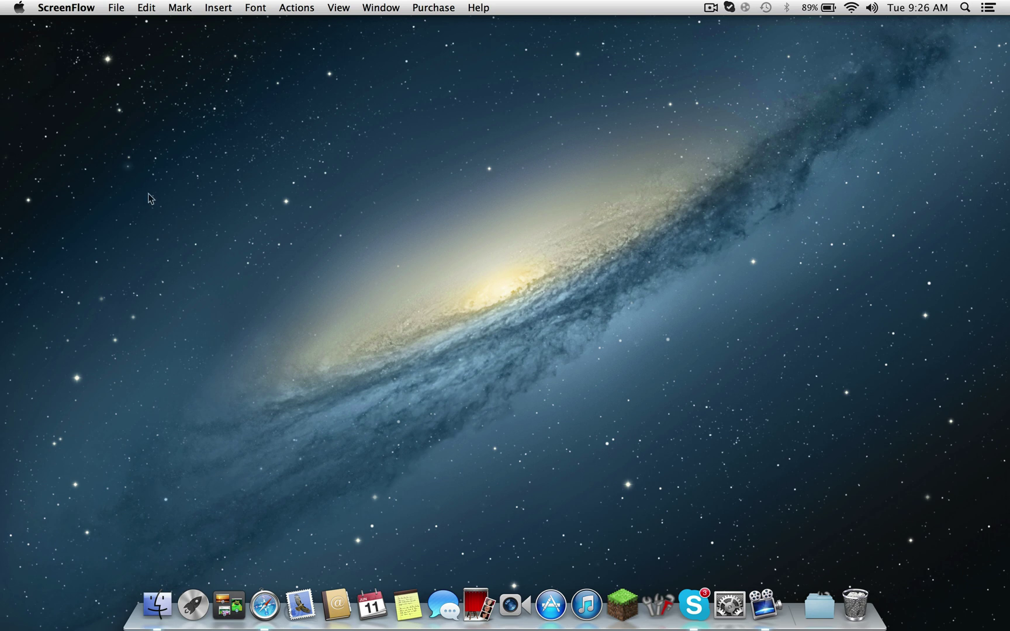
# - Open the Downloads folder in a Finder window from the Dock stack
pyautogui.moveTo(58, 123); pyautogui.dragTo(640, 334)
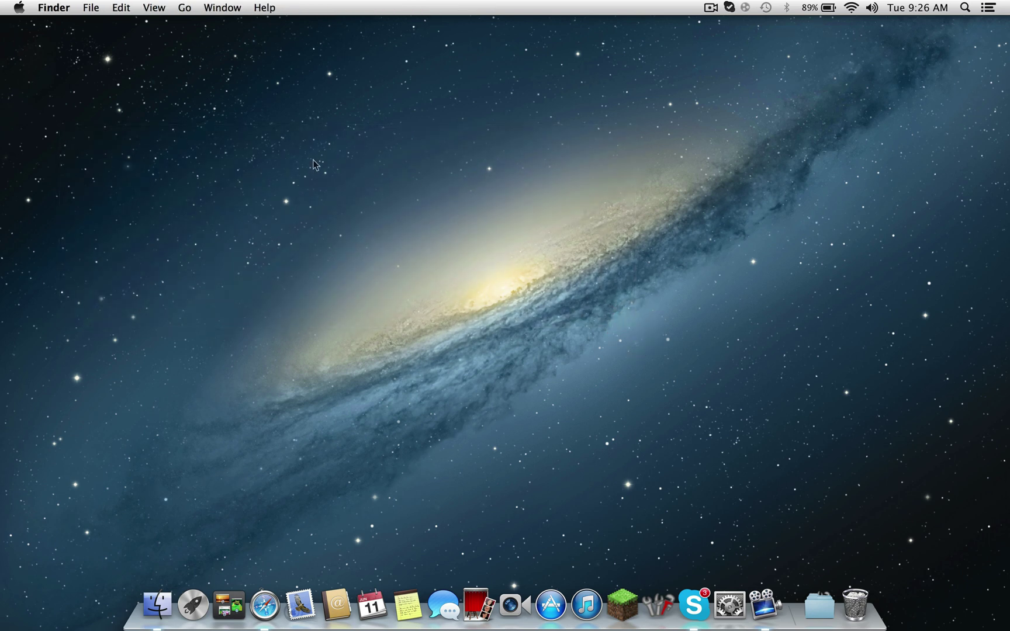
pyautogui.moveTo(1, 31); pyautogui.dragTo(946, 466)
pyautogui.moveTo(950, 548); pyautogui.dragTo(135, 109)
pyautogui.moveTo(1, 24); pyautogui.dragTo(7, 111)
pyautogui.moveTo(35, 147); pyautogui.dragTo(355, 256)
pyautogui.moveTo(2, 48); pyautogui.dragTo(2, 19)
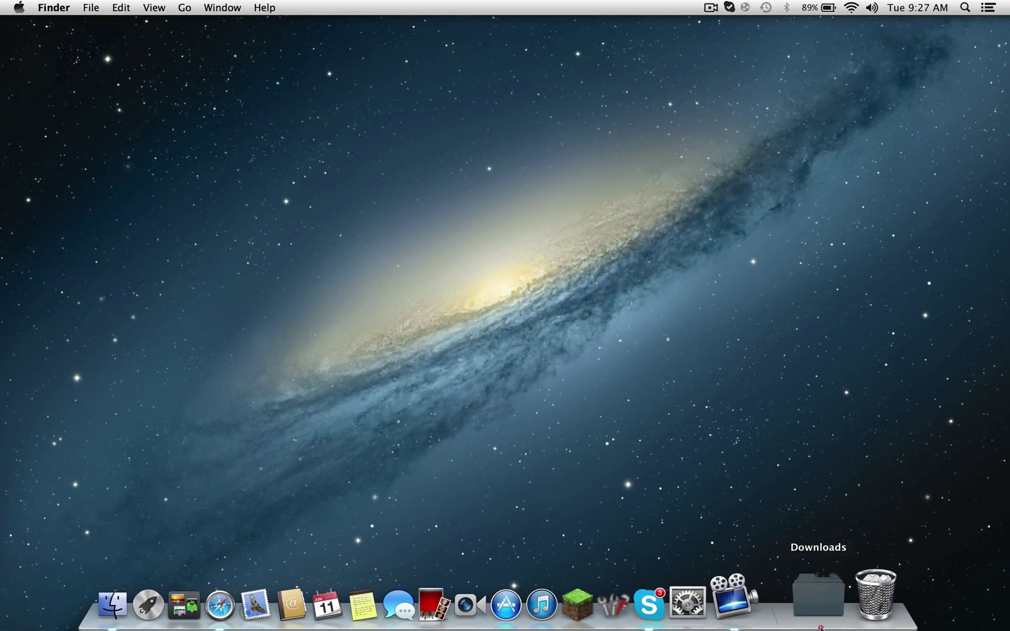
pyautogui.click(818, 605)
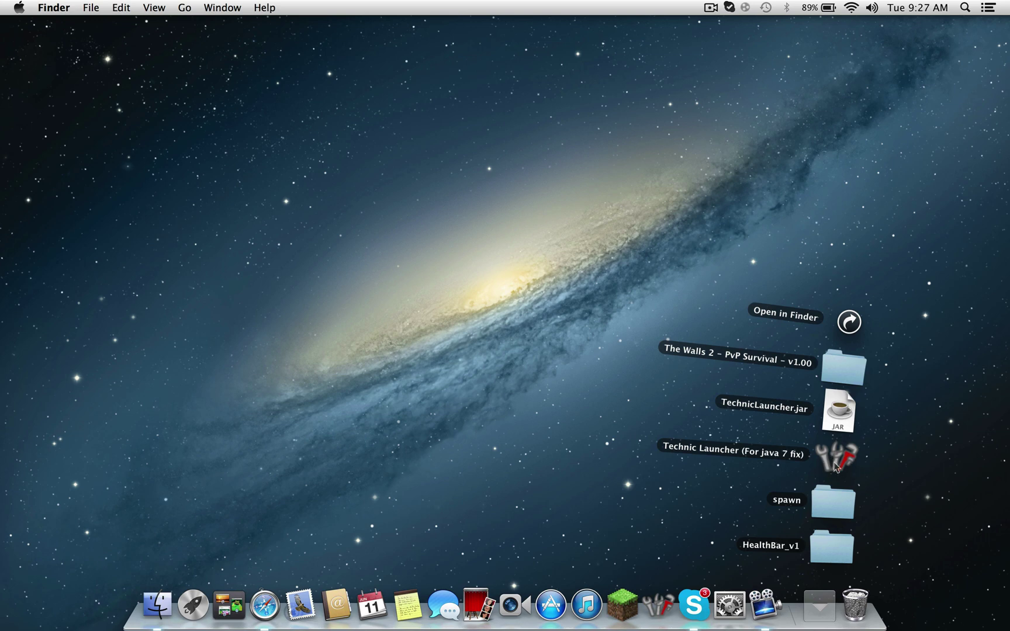
pyautogui.click(847, 321)
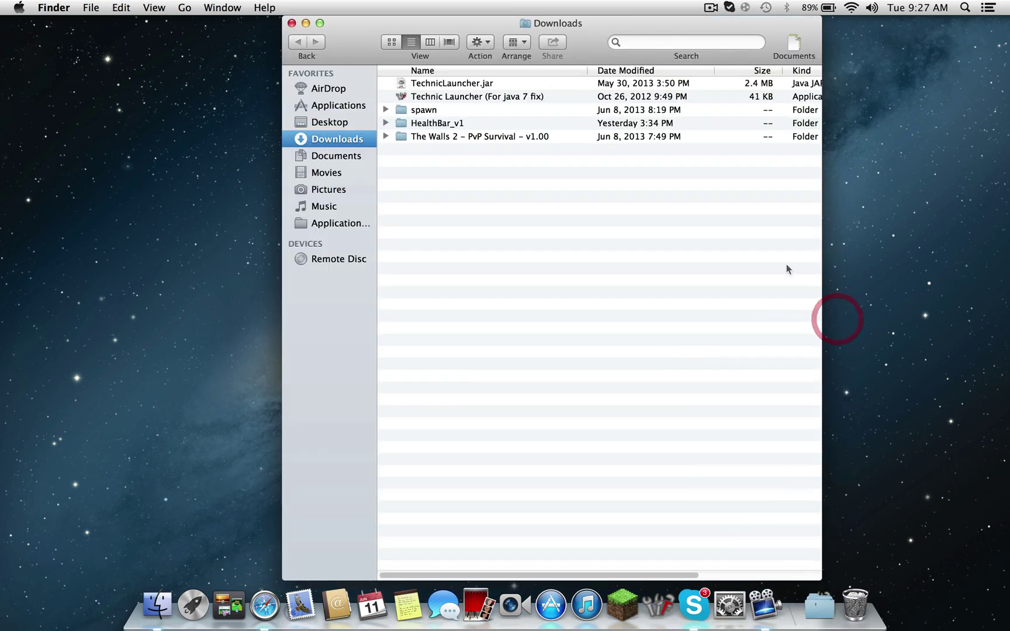
# - Select and deselect the Technic Launcher (For java 7 fix) app, then close the Downloads window
pyautogui.click(439, 99)
pyautogui.click(504, 260)
pyautogui.click(462, 98)
pyautogui.click(423, 235)
pyautogui.click(479, 98)
pyautogui.click(471, 230)
pyautogui.click(493, 99)
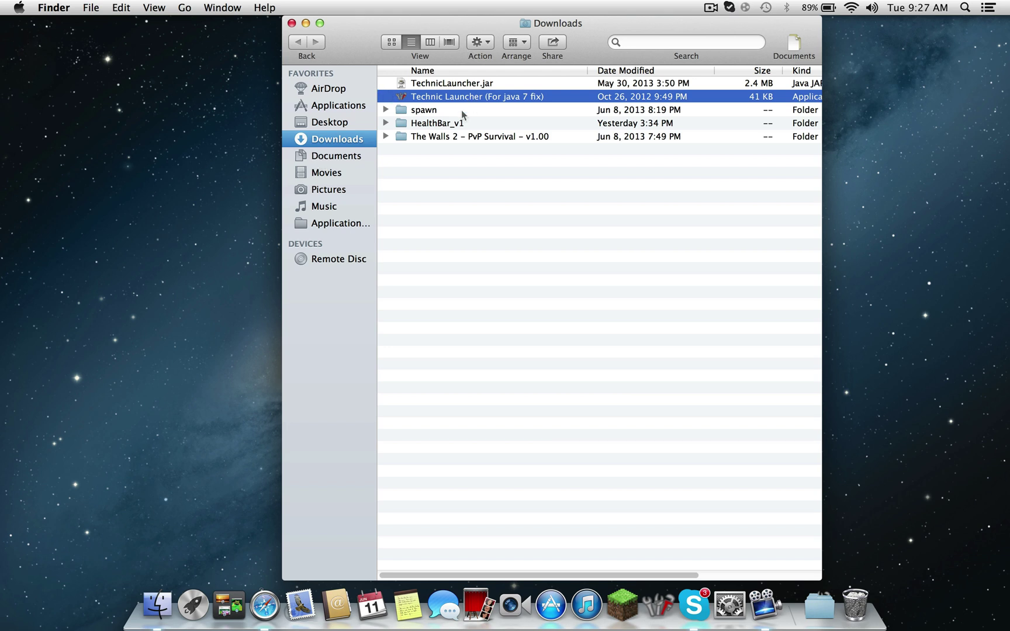
pyautogui.click(451, 234)
pyautogui.click(447, 96)
pyautogui.click(447, 217)
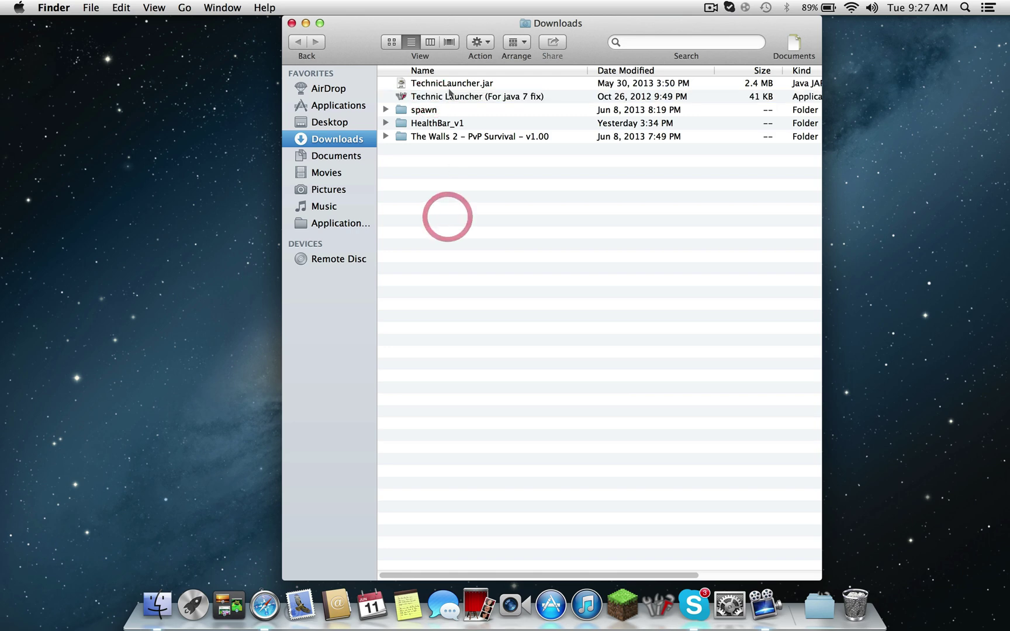
pyautogui.click(433, 98)
pyautogui.click(435, 187)
pyautogui.click(431, 98)
pyautogui.click(450, 226)
pyautogui.click(292, 23)
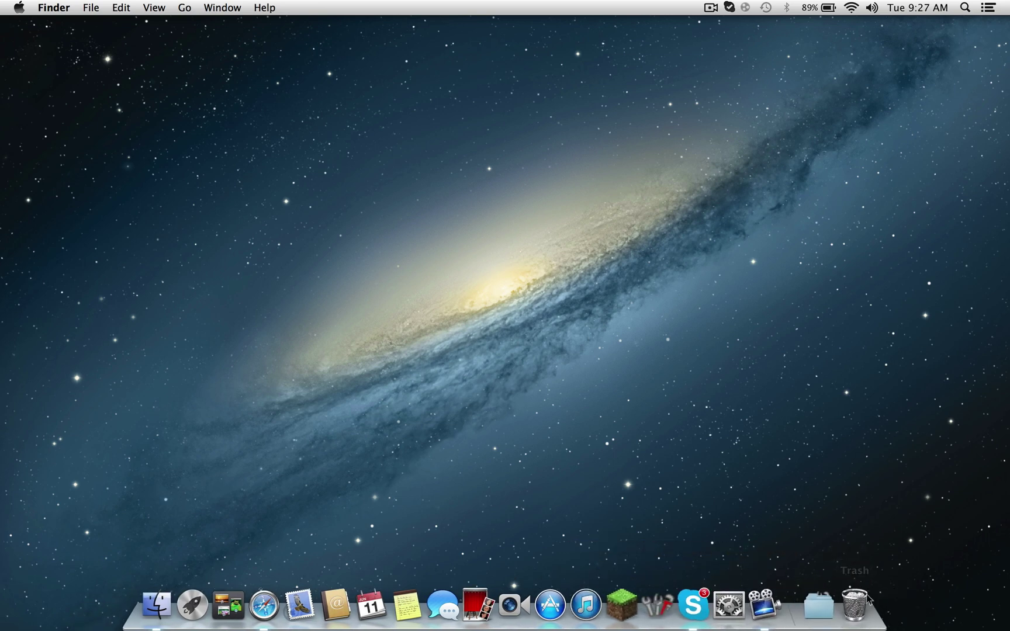
# - Peek into The Walls 2 – PvP Survival – v1.00 folder, then launch and close Technic Launcher
pyautogui.click(818, 602)
pyautogui.click(845, 351)
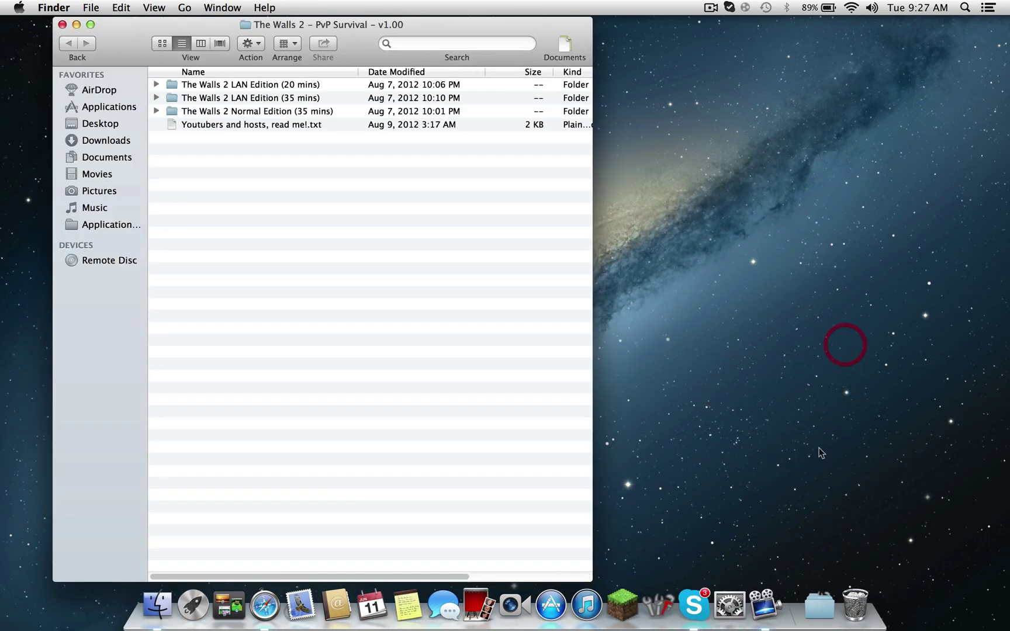
pyautogui.click(62, 25)
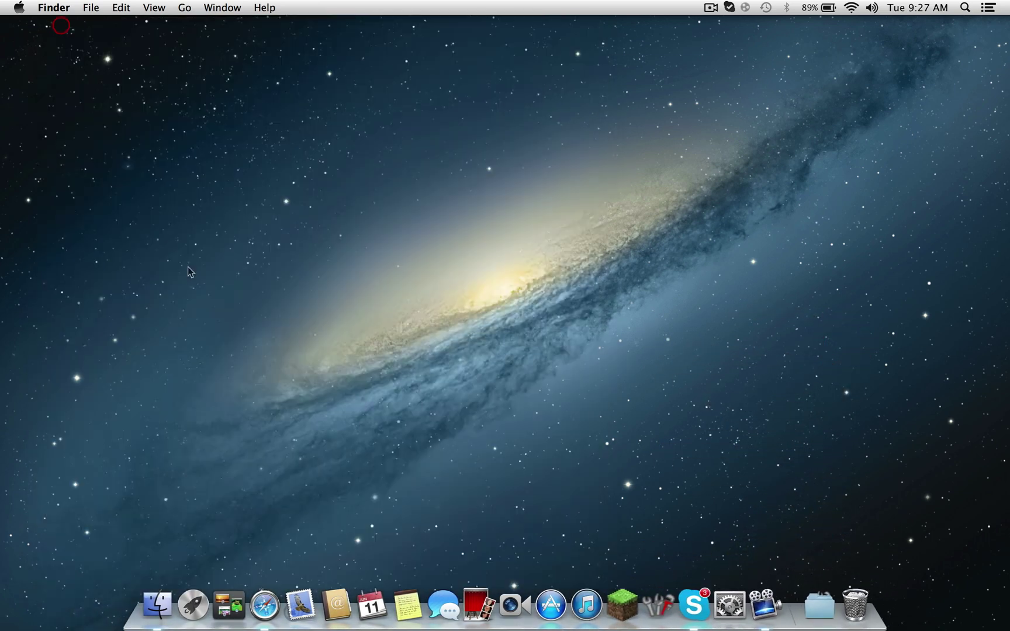
pyautogui.click(665, 621)
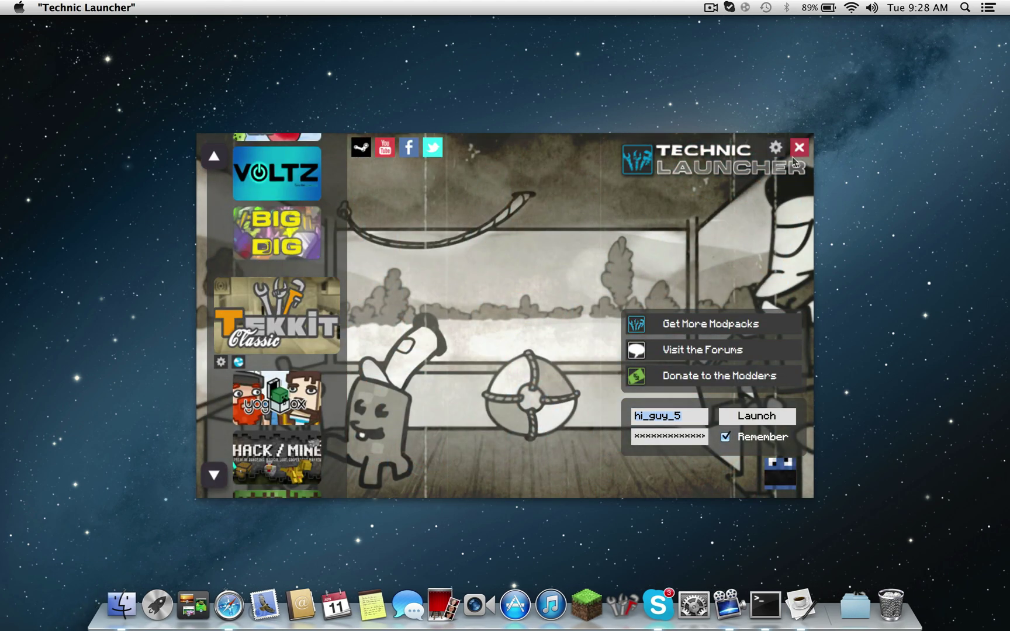
pyautogui.click(799, 147)
# - From the Downloads window, use Show Package Contents on Technic Launcher (For java 7 fix)
pyautogui.click(829, 601)
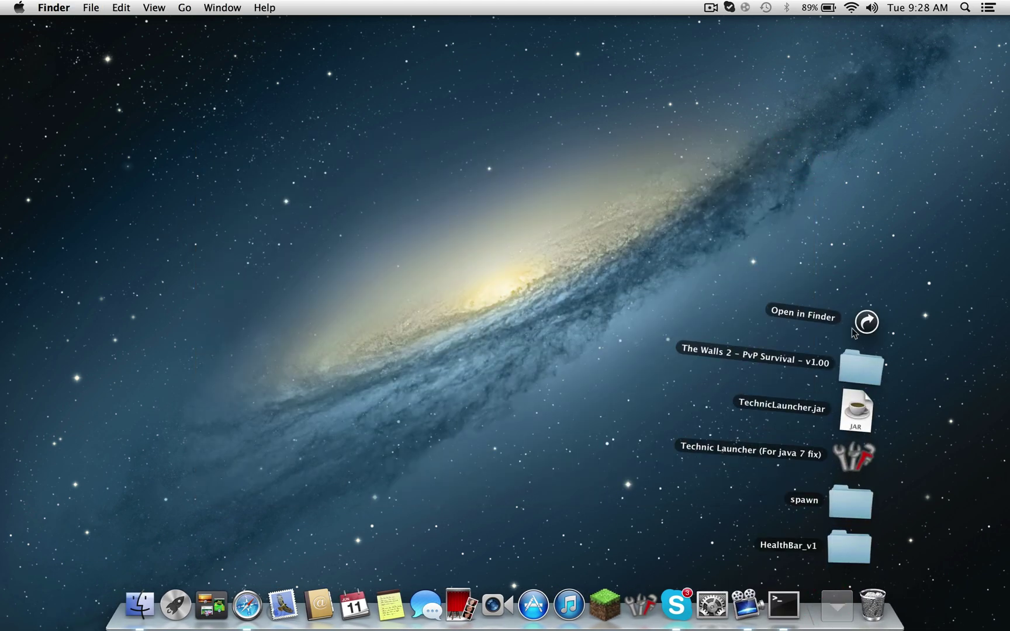
pyautogui.click(858, 365)
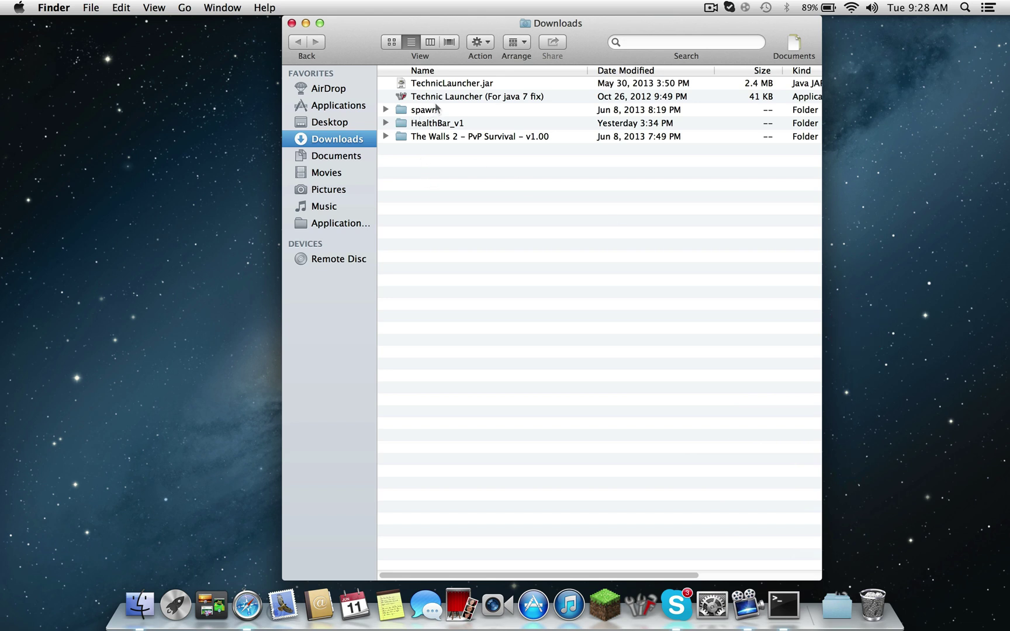
pyautogui.click(439, 97)
pyautogui.rightClick(442, 96)
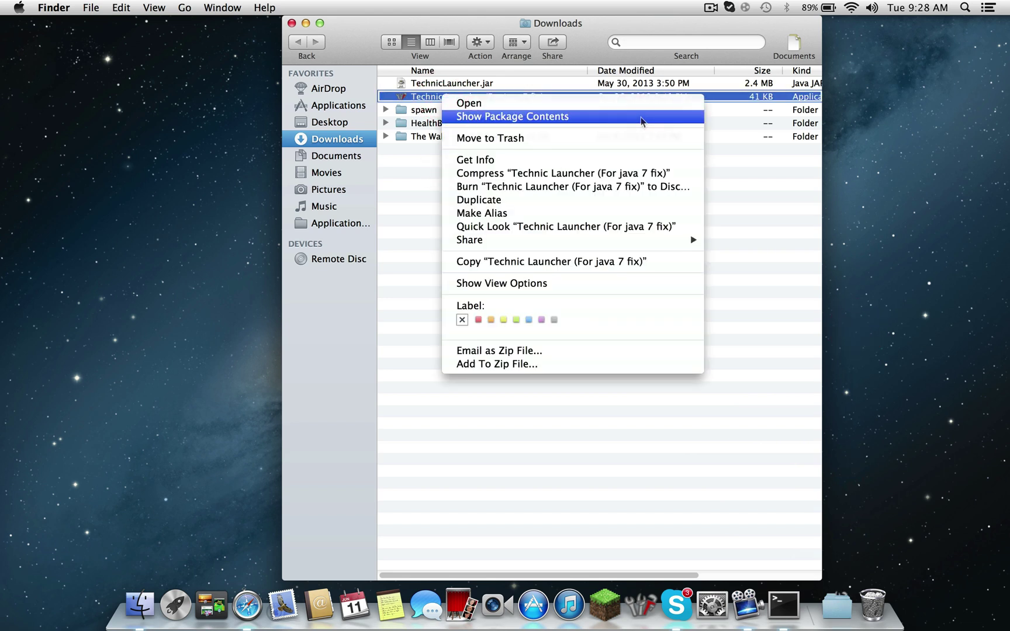
pyautogui.click(778, 273)
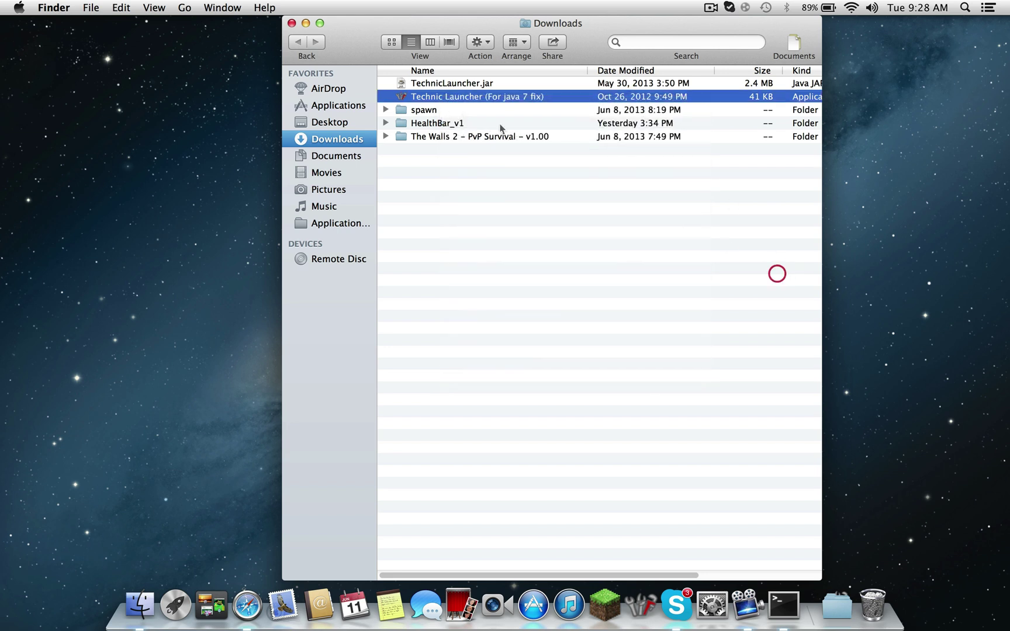
pyautogui.rightClick(470, 96)
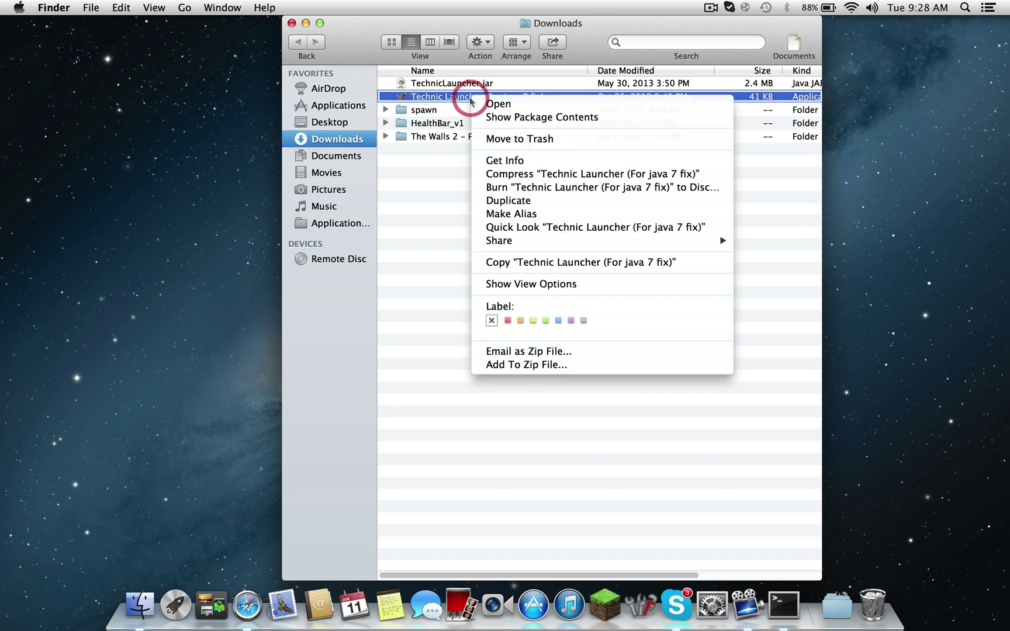
pyautogui.click(543, 117)
# - Go into Resources > Scripts and open main.scpt in AppleScript Editor
pyautogui.doubleClick(414, 85)
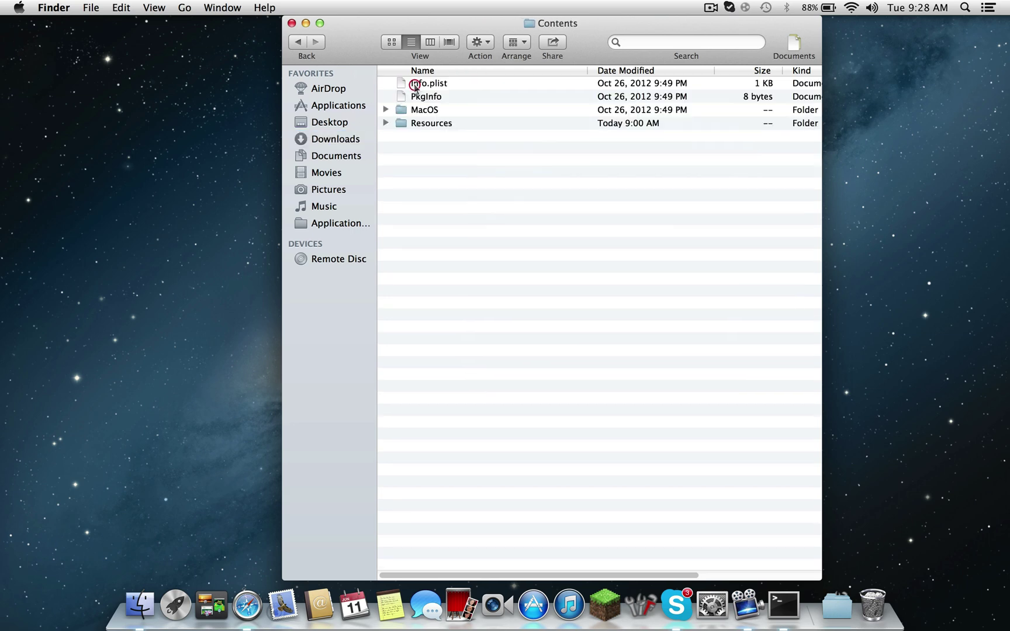
pyautogui.doubleClick(450, 123)
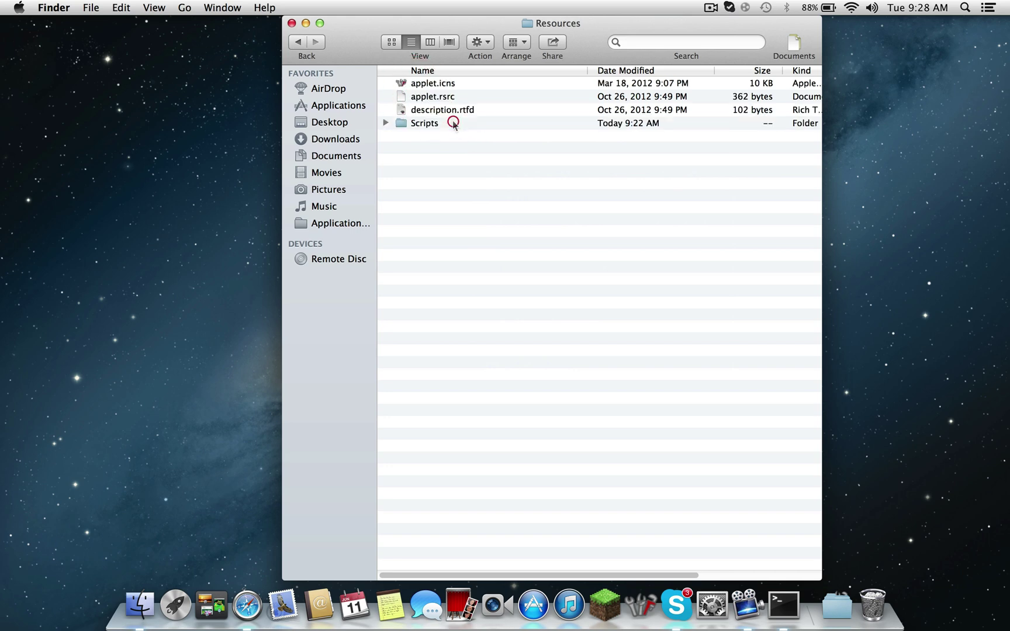
pyautogui.doubleClick(436, 124)
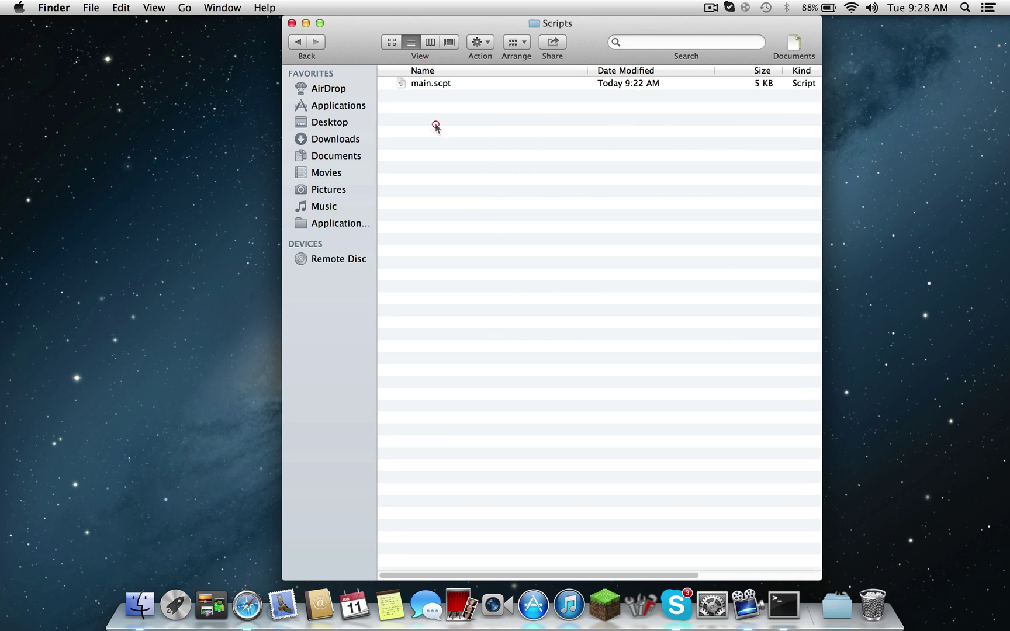
pyautogui.doubleClick(433, 87)
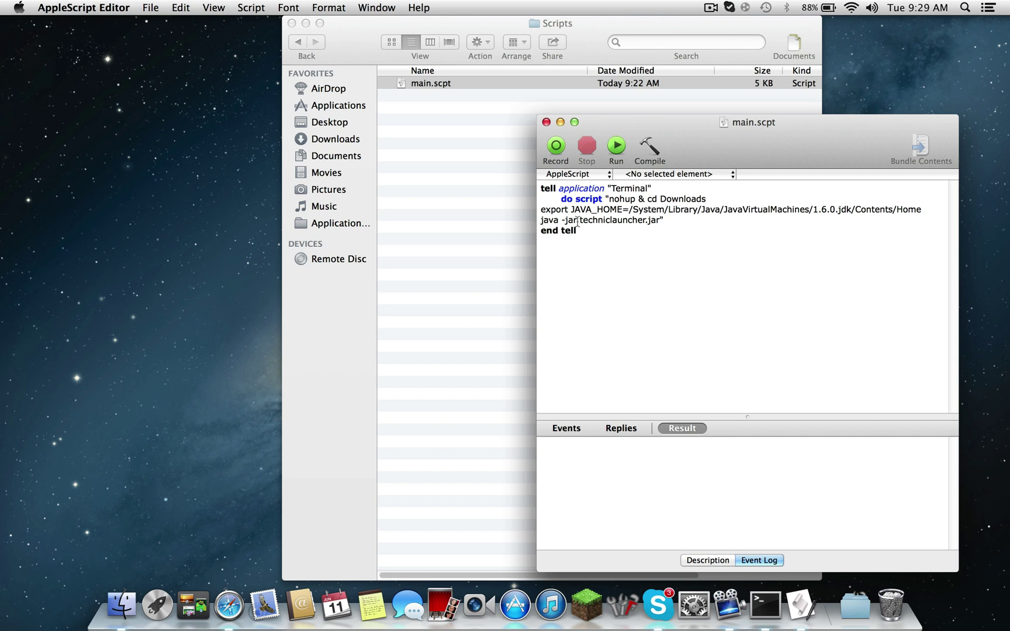
pyautogui.moveTo(577, 220); pyautogui.dragTo(661, 220)
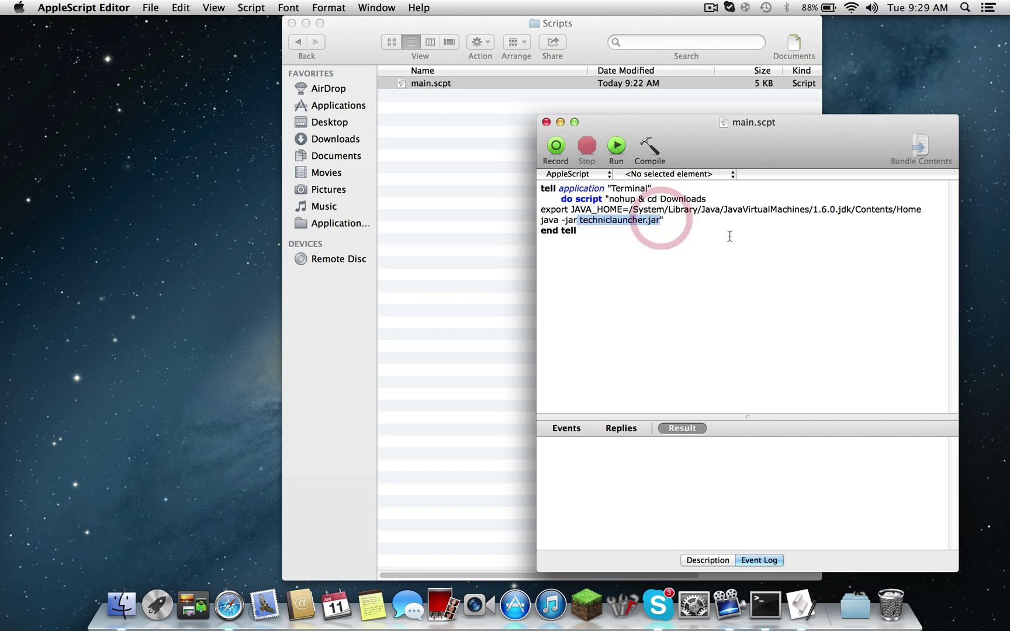
pyautogui.click(625, 240)
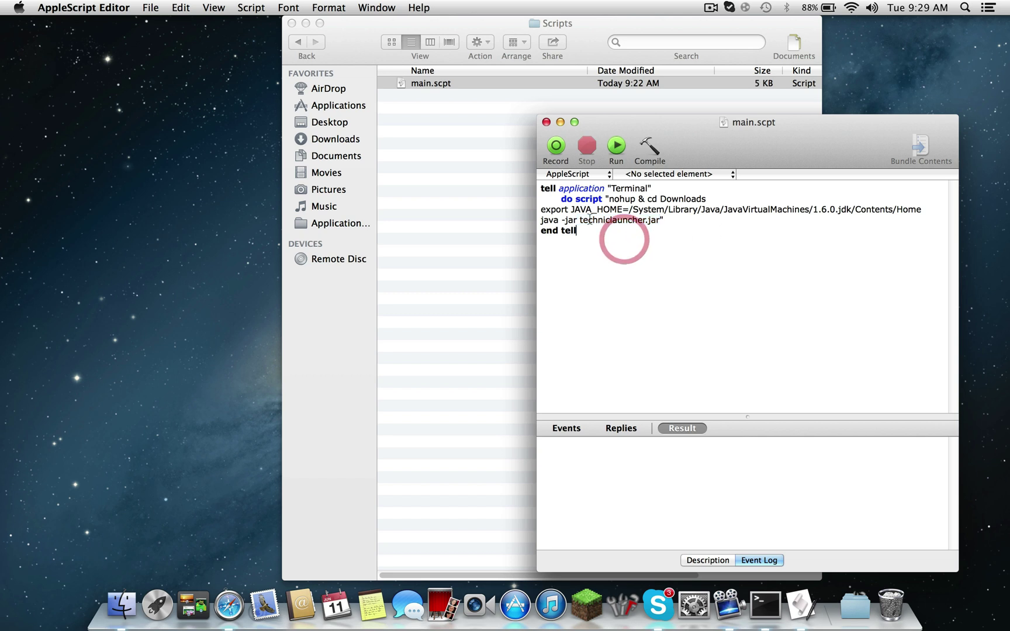
pyautogui.moveTo(579, 220); pyautogui.dragTo(660, 228)
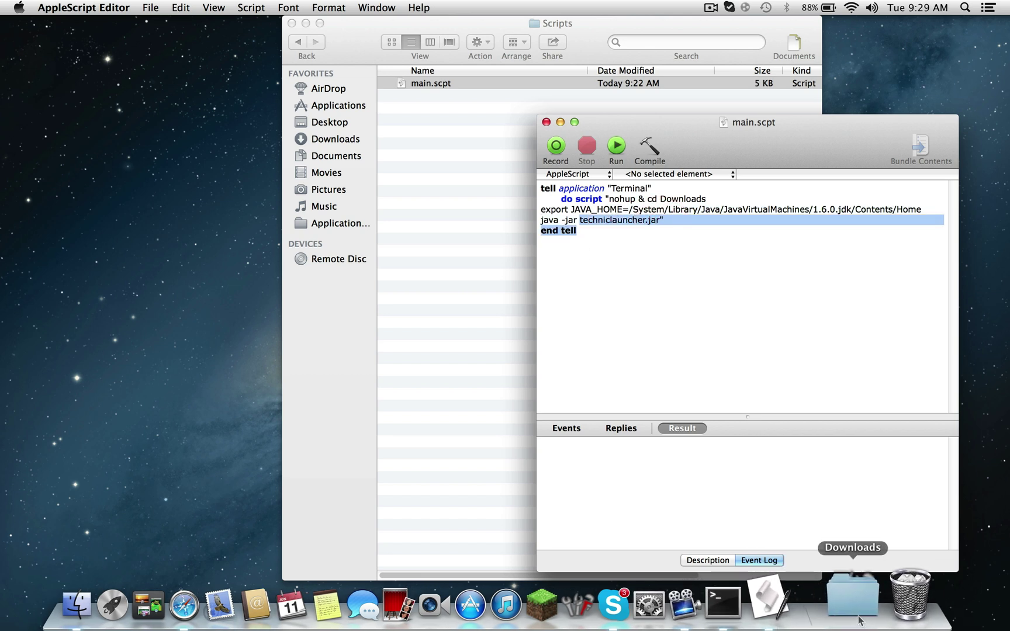
pyautogui.click(595, 231)
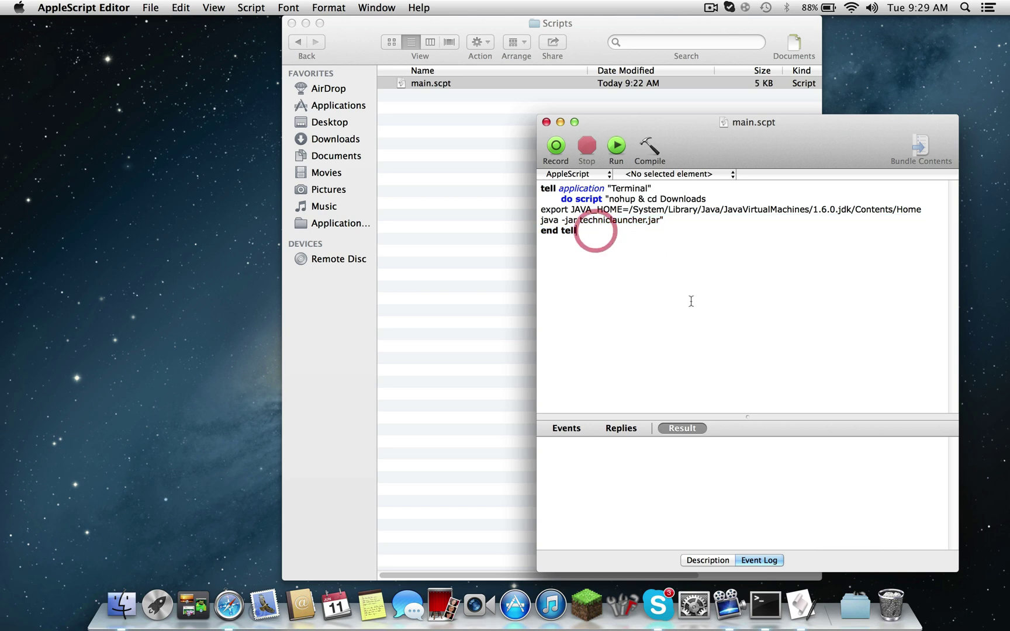
# - Try opening TechnicLauncher.jar from Downloads, cancel the security prompt, and close the window
pyautogui.click(855, 605)
pyautogui.click(874, 317)
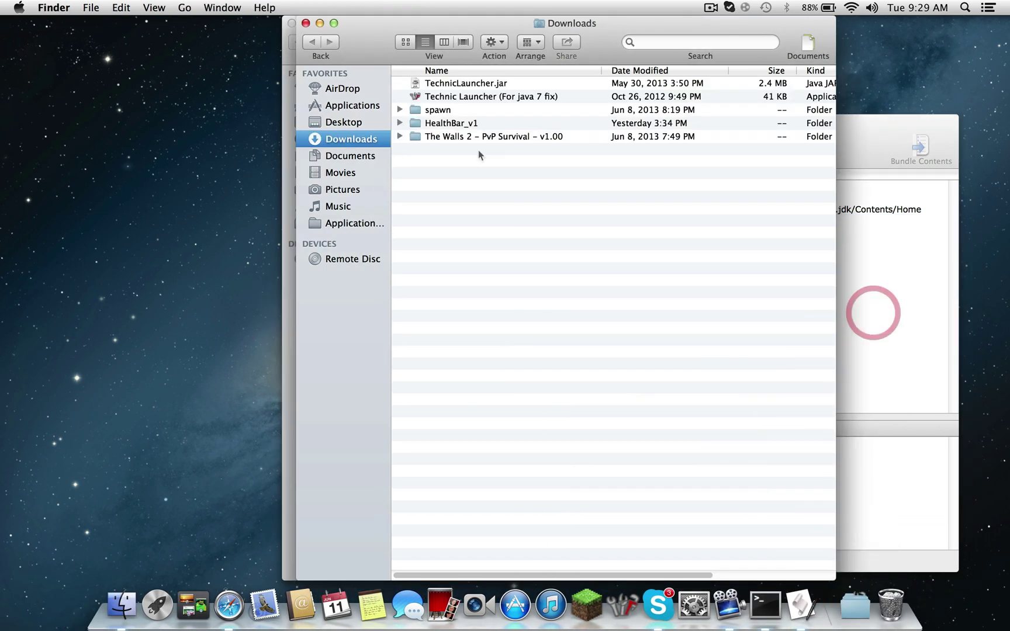
pyautogui.doubleClick(462, 83)
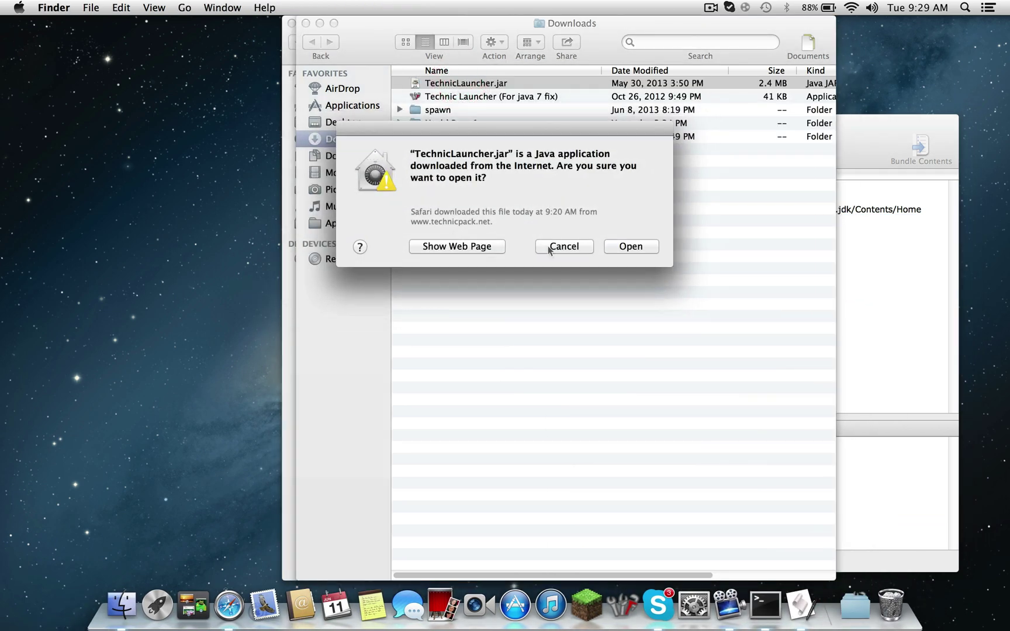
pyautogui.click(568, 250)
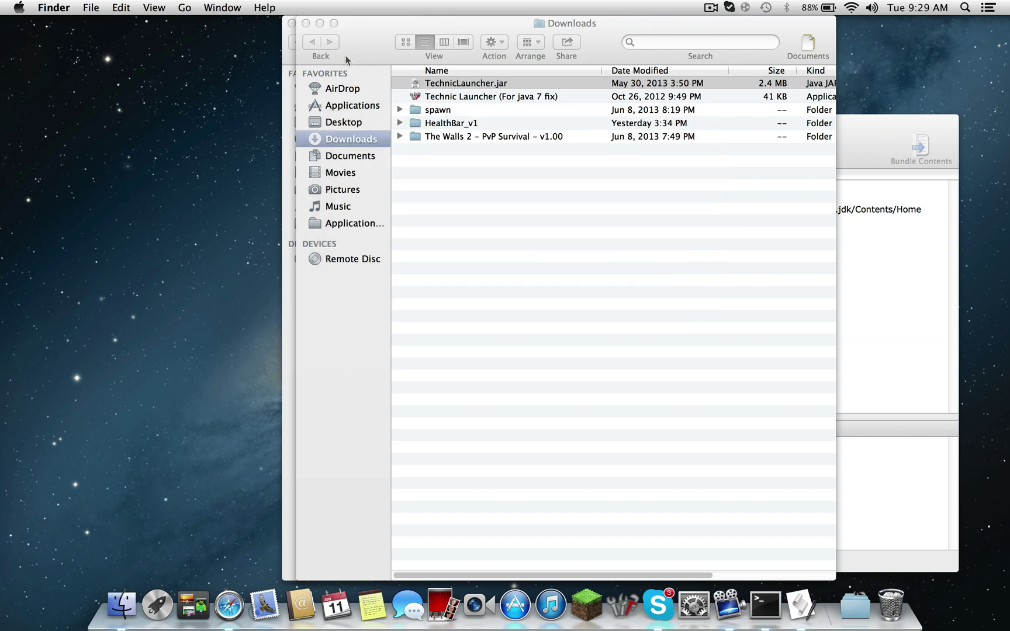
pyautogui.click(291, 23)
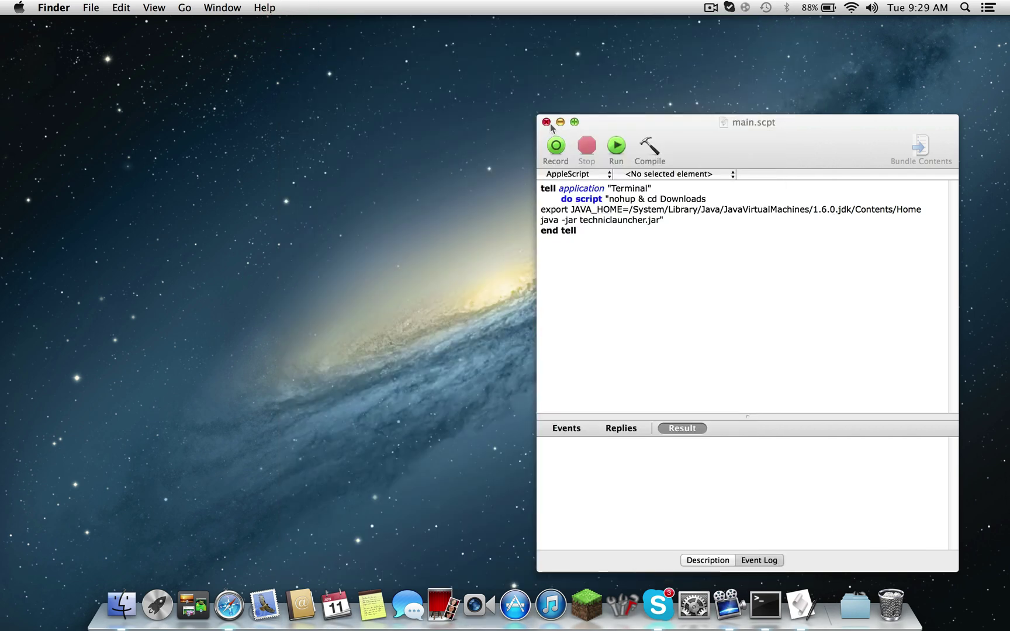
# - Close main.scpt, launch Tekkit Classic from Technic Launcher, and move both windows aside
pyautogui.click(546, 121)
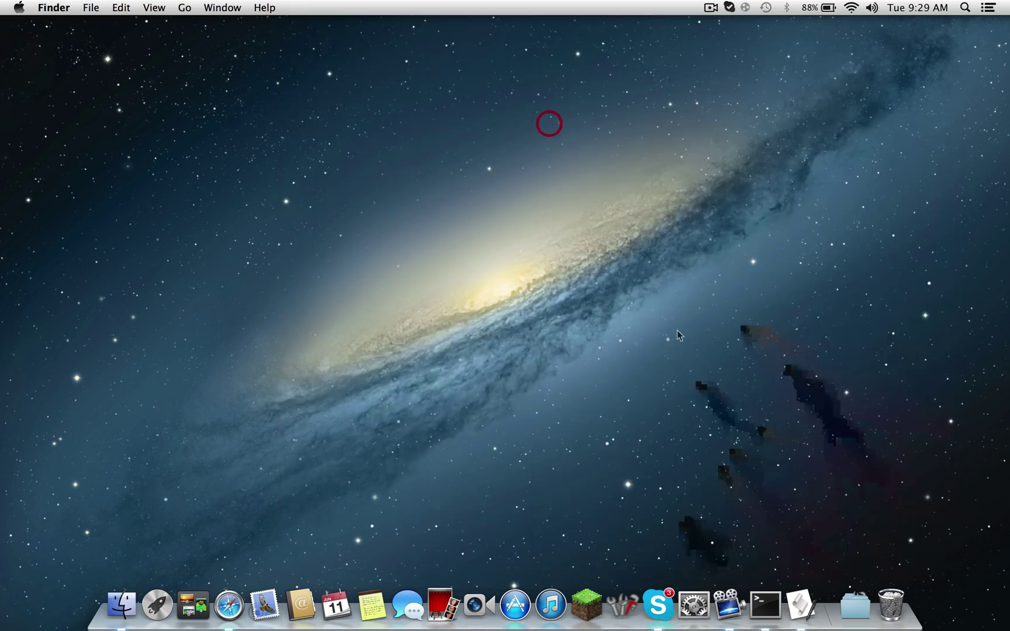
pyautogui.click(624, 607)
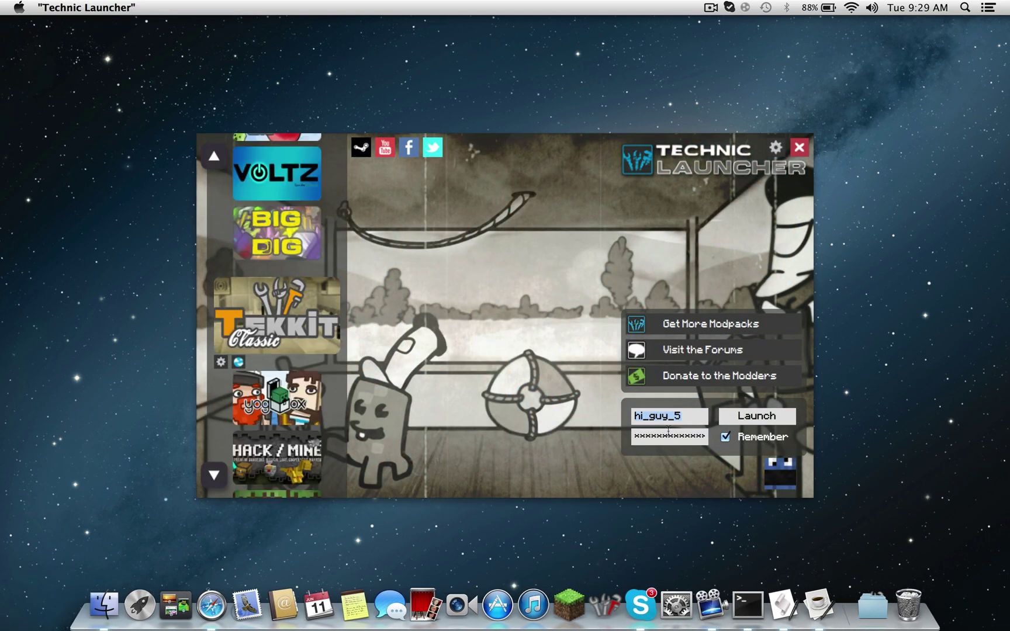
pyautogui.click(731, 420)
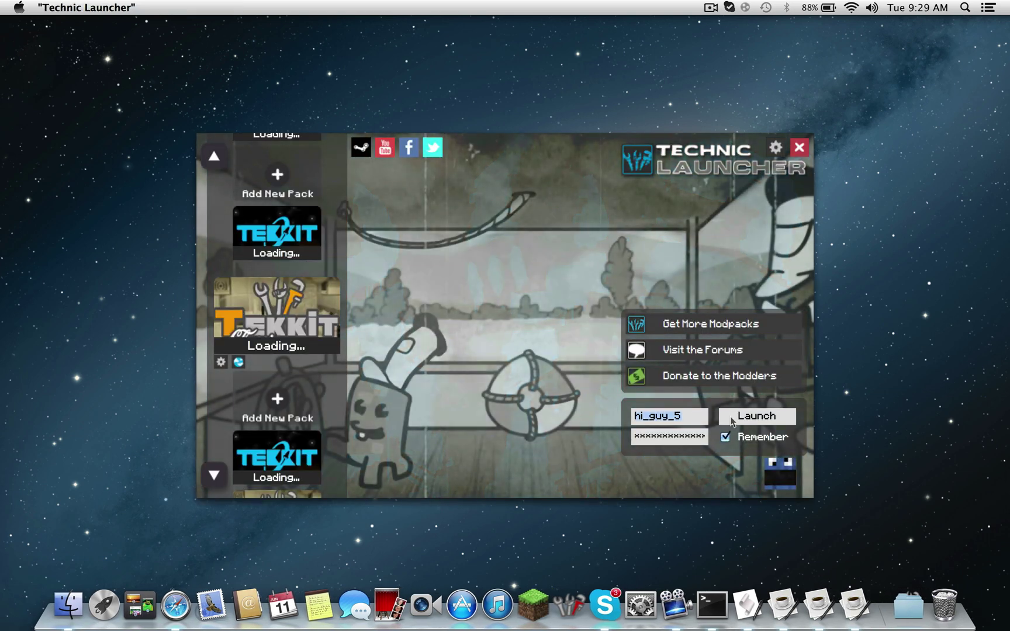
pyautogui.click(731, 416)
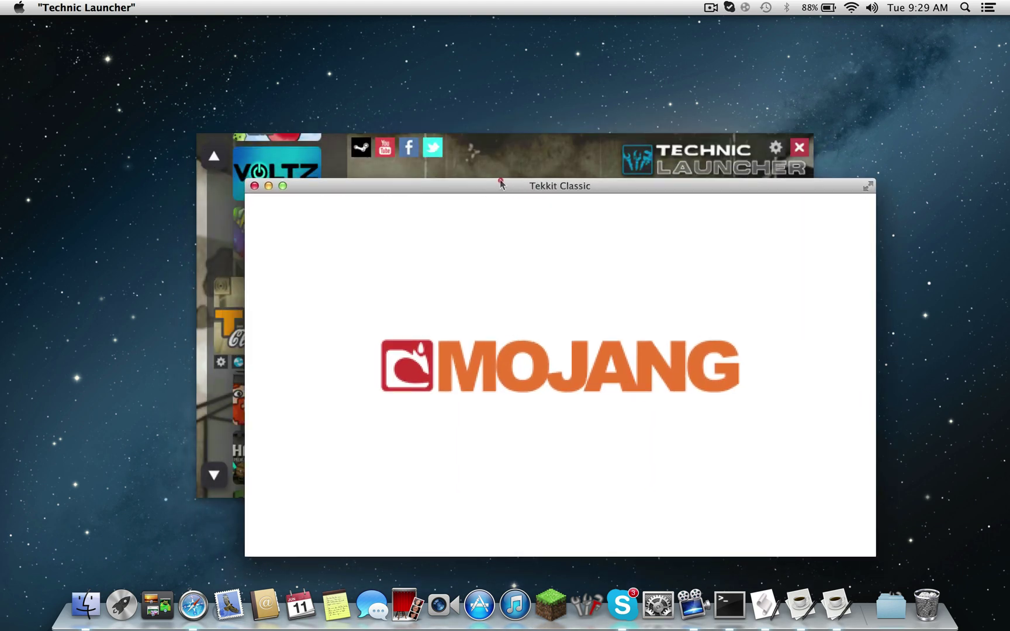
pyautogui.moveTo(500, 182); pyautogui.dragTo(506, 92)
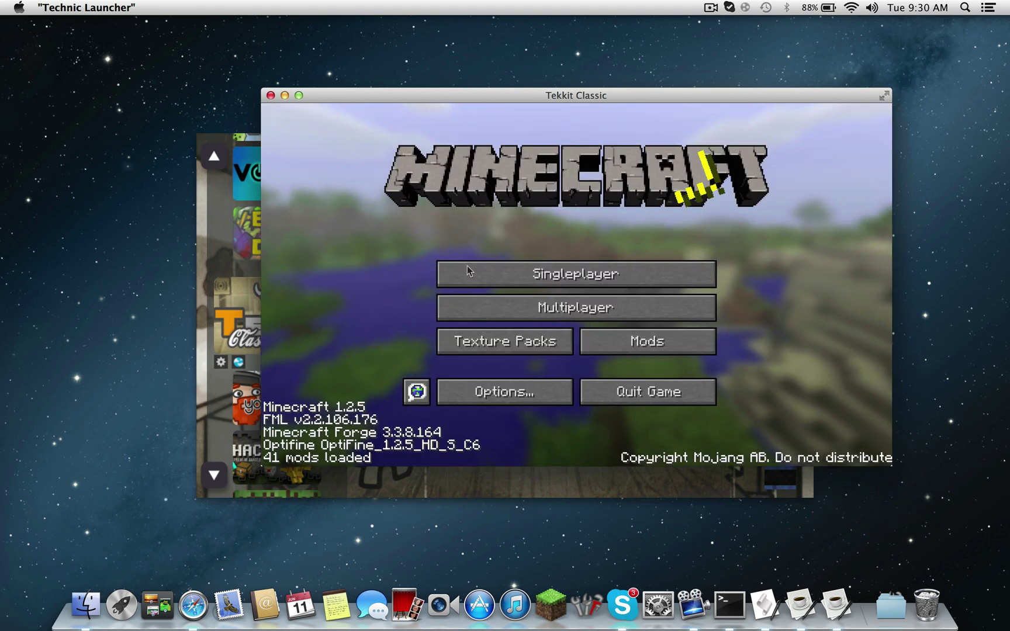
pyautogui.click(202, 143)
pyautogui.moveTo(202, 143); pyautogui.dragTo(526, 121)
# - Bring the Tekkit Classic window forward and glance at the Downloads stack twice
pyautogui.click(536, 97)
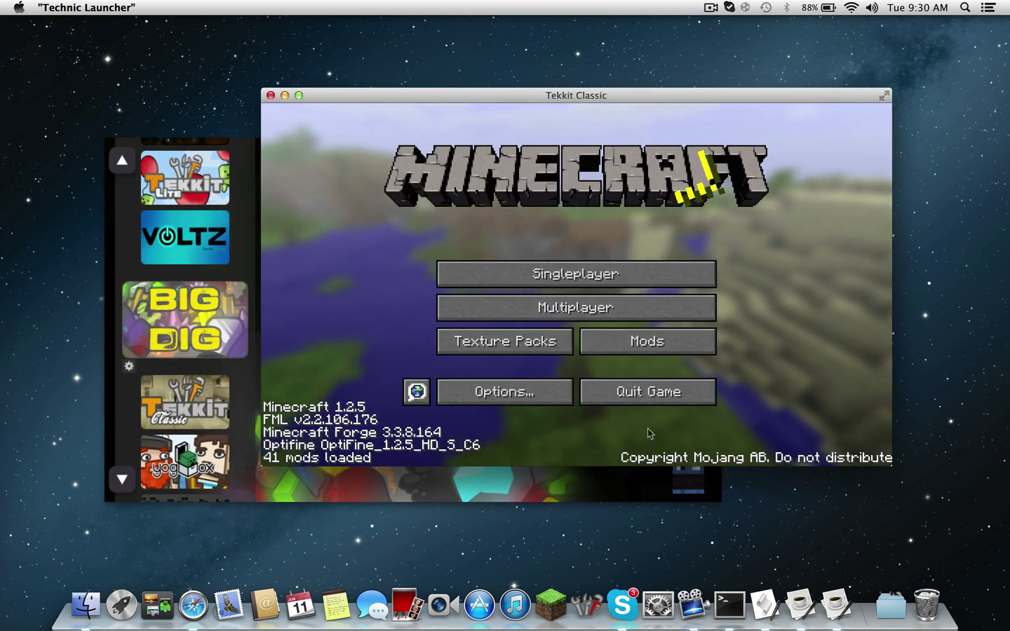
pyautogui.click(879, 626)
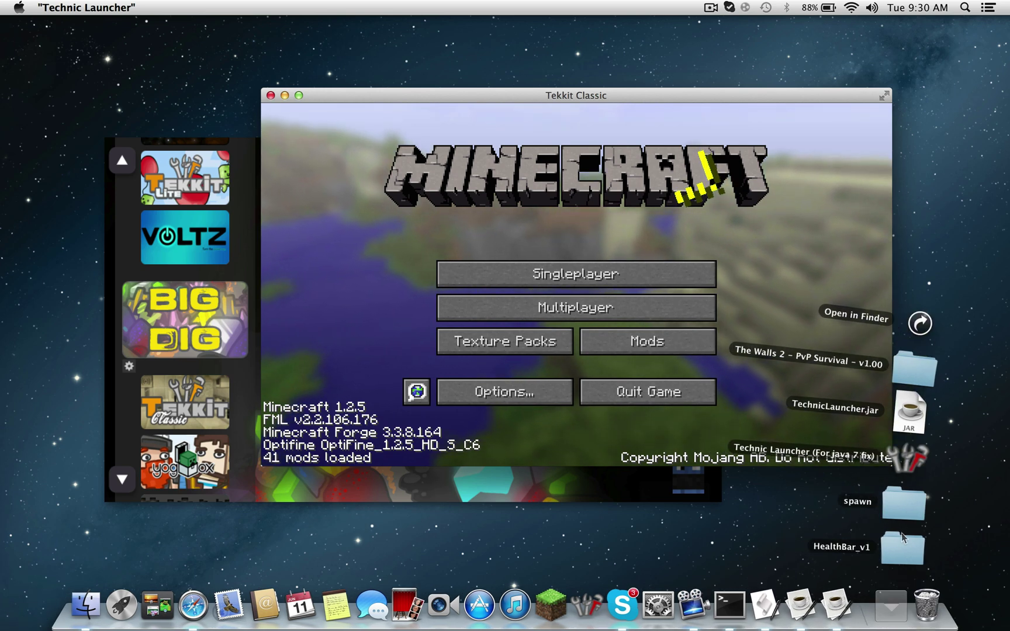
pyautogui.click(883, 611)
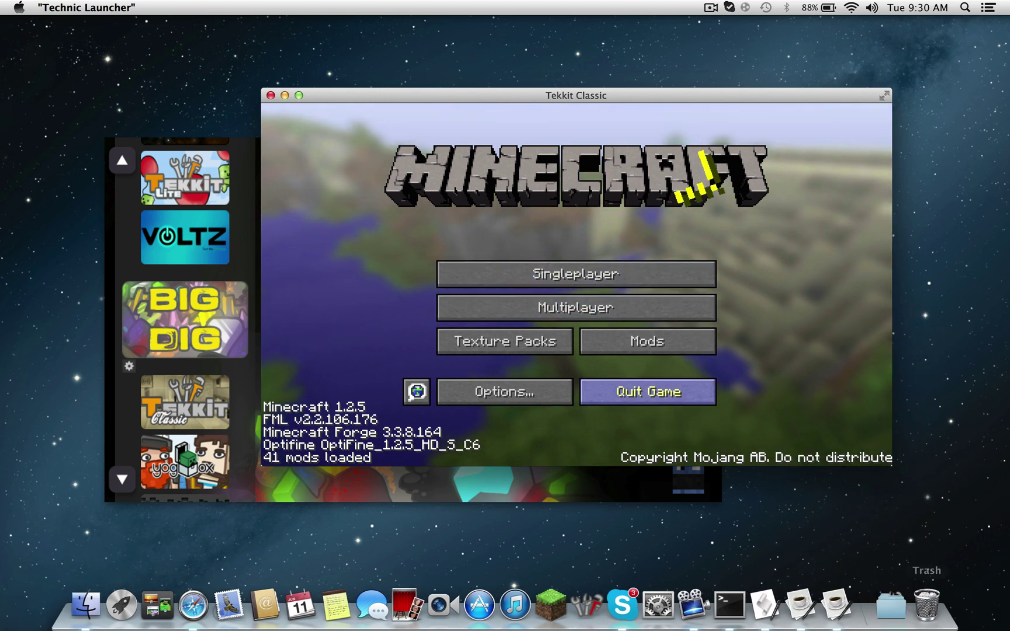
pyautogui.click(872, 613)
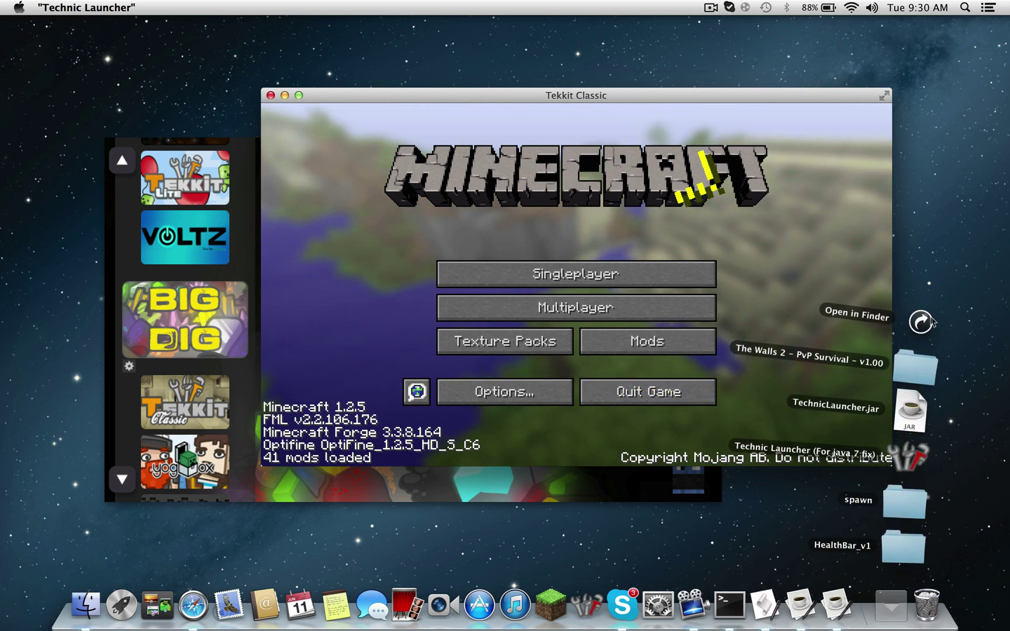
pyautogui.click(891, 606)
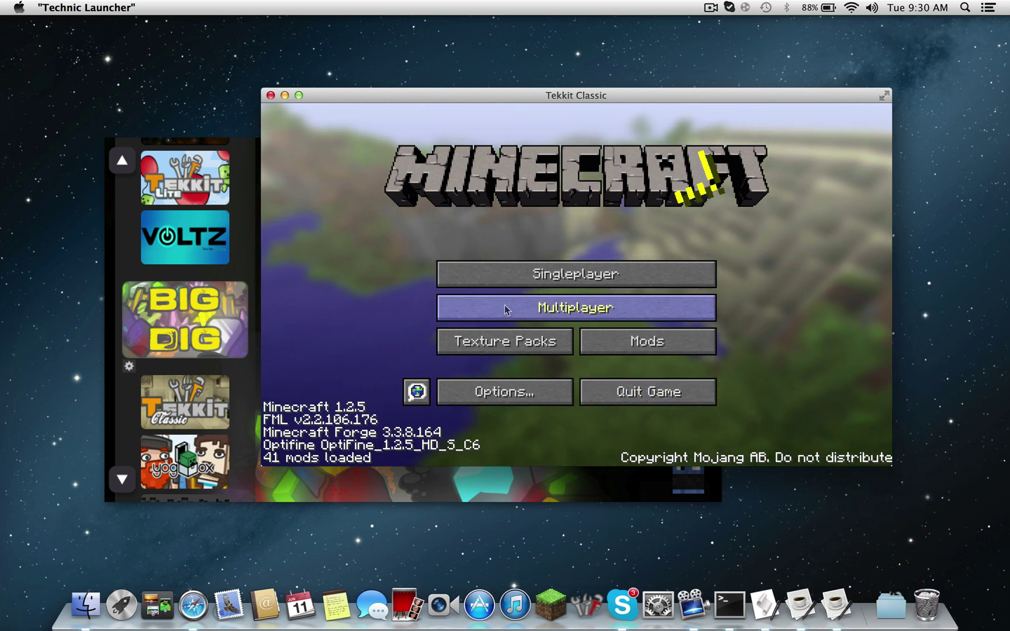
# - Back out of Multiplayer, then create and generate a new singleplayer world
pyautogui.click(446, 306)
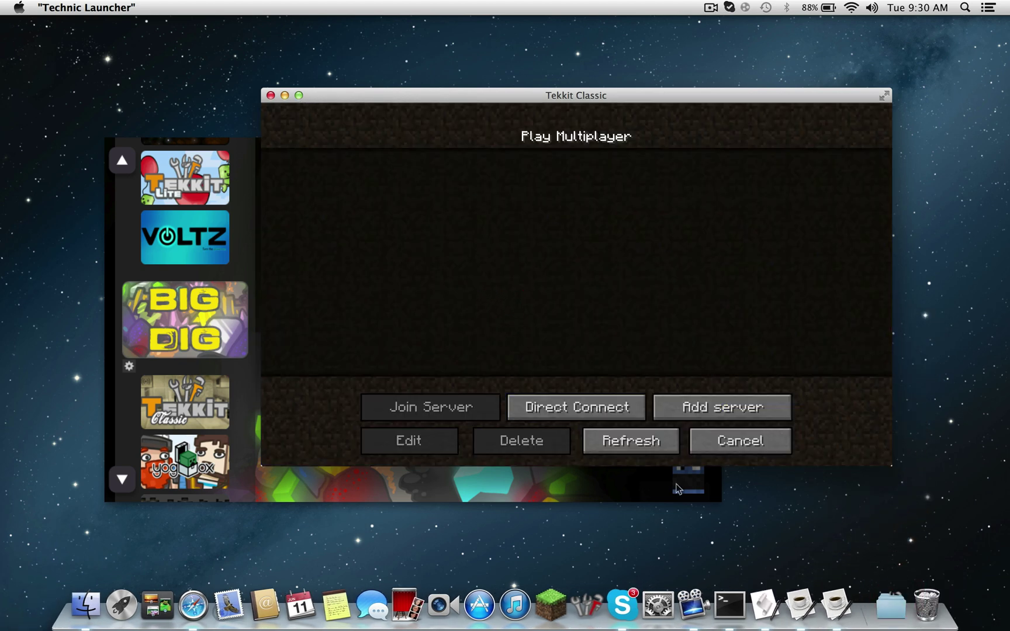
pyautogui.click(719, 437)
pyautogui.click(543, 280)
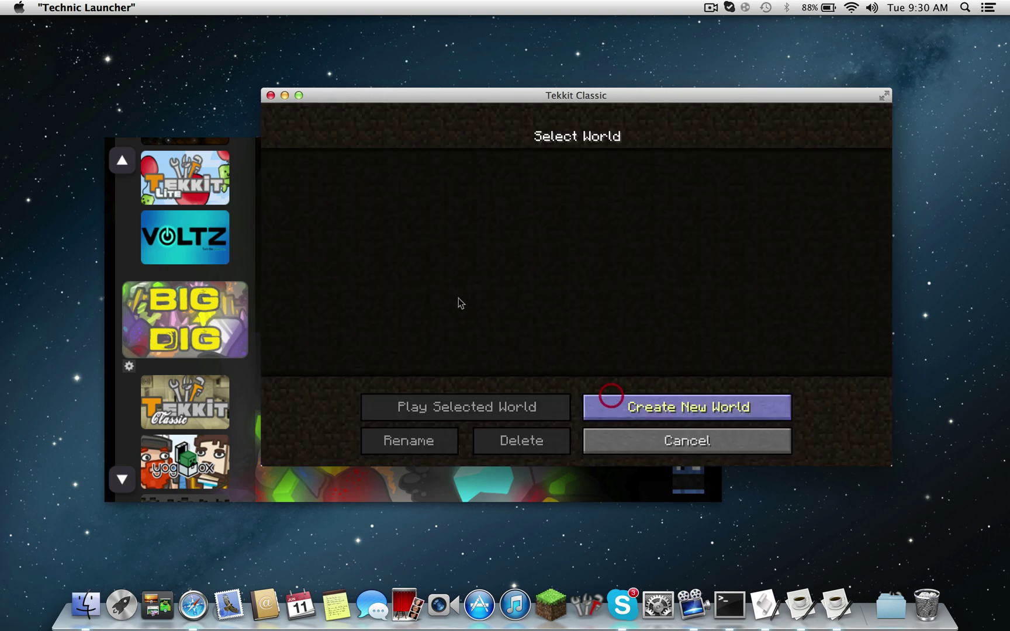
pyautogui.click(613, 403)
pyautogui.click(484, 449)
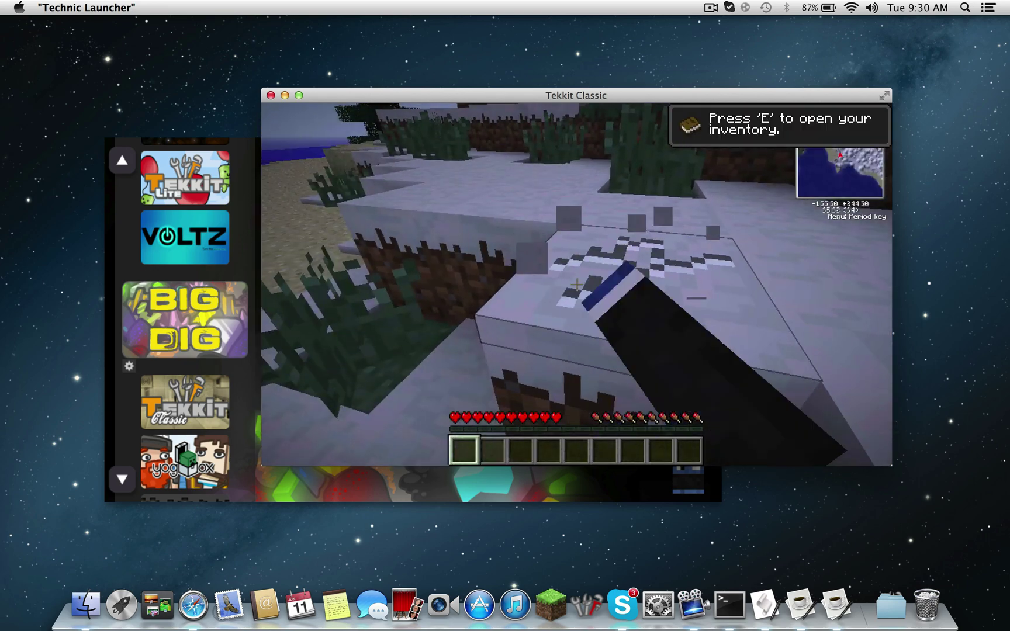
# - Look around the snowy world, Save and Quit to Title, quit Tekkit Classic, and show Downloads
pyautogui.press('w')
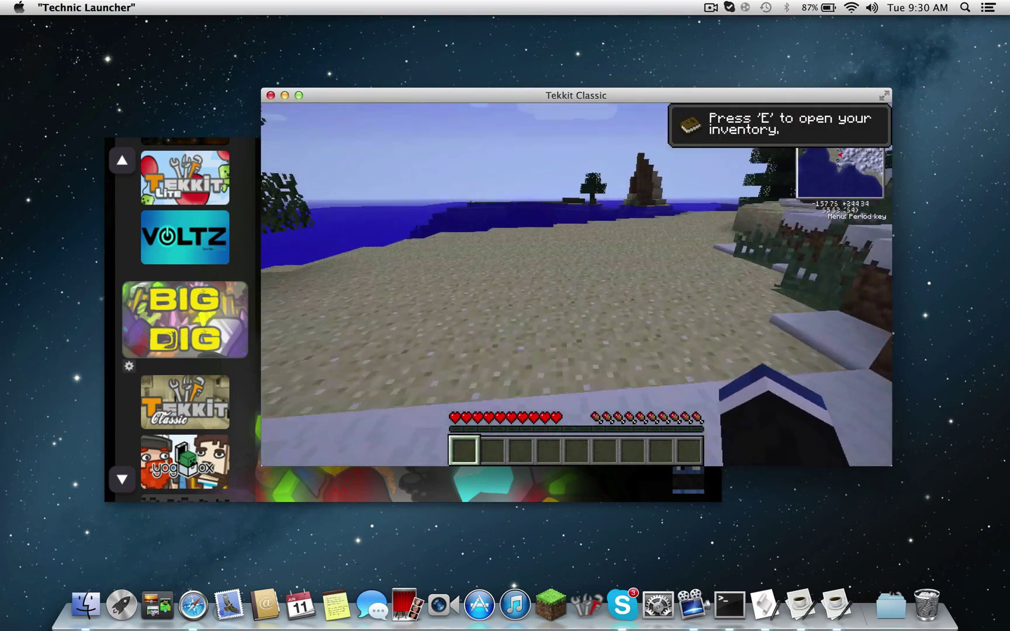
pyautogui.press('w')
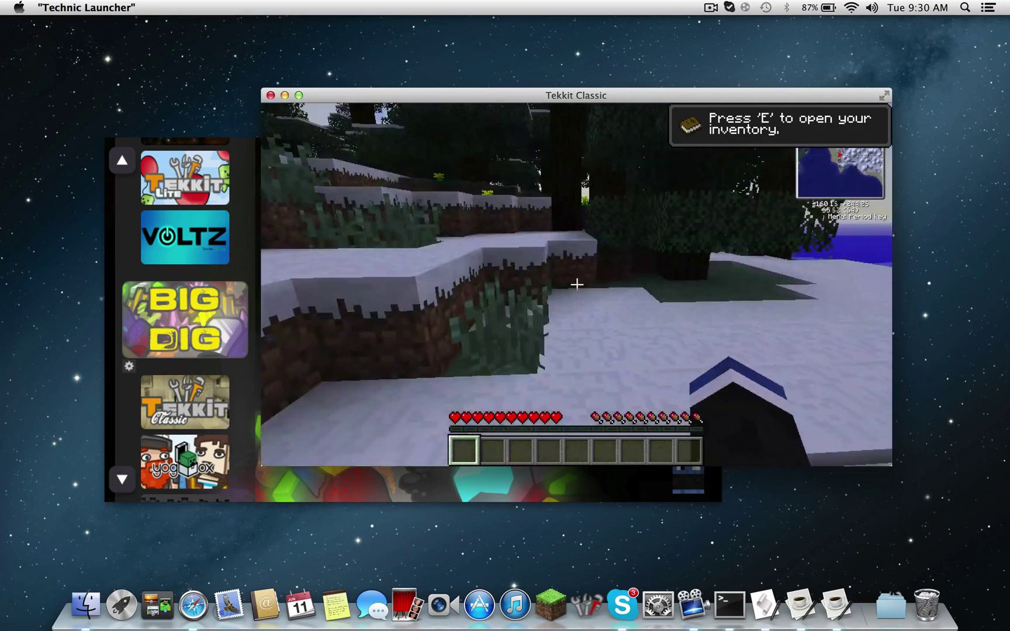
pyautogui.press('Escape')
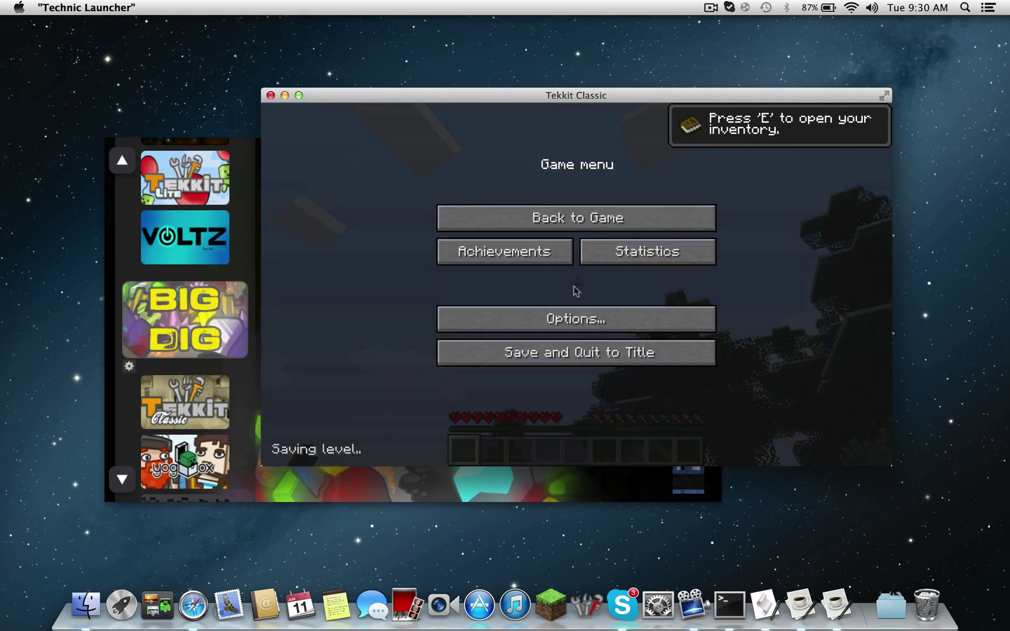
pyautogui.click(526, 353)
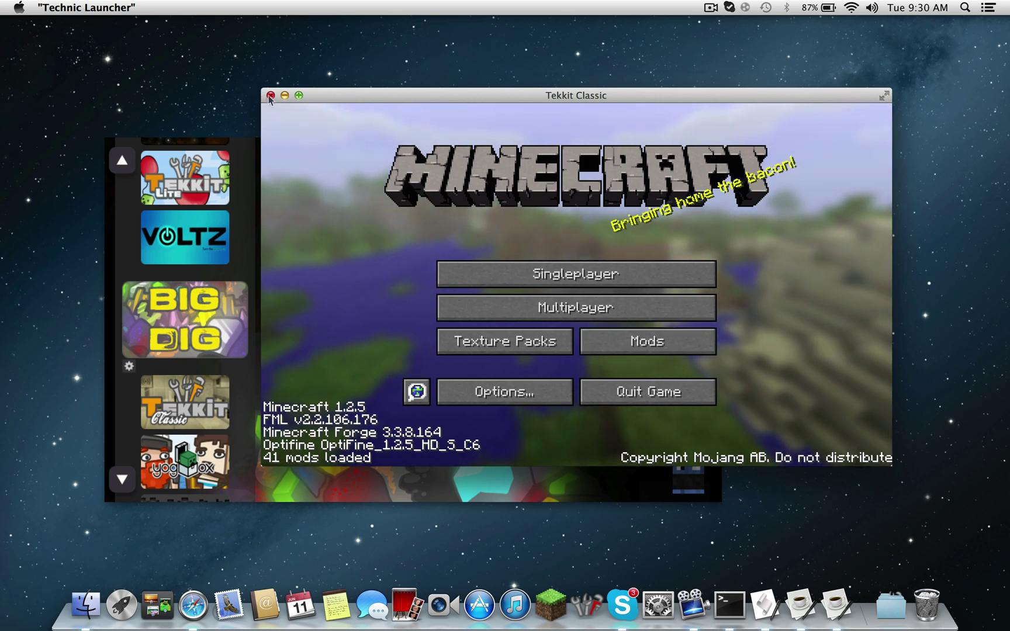
pyautogui.click(270, 95)
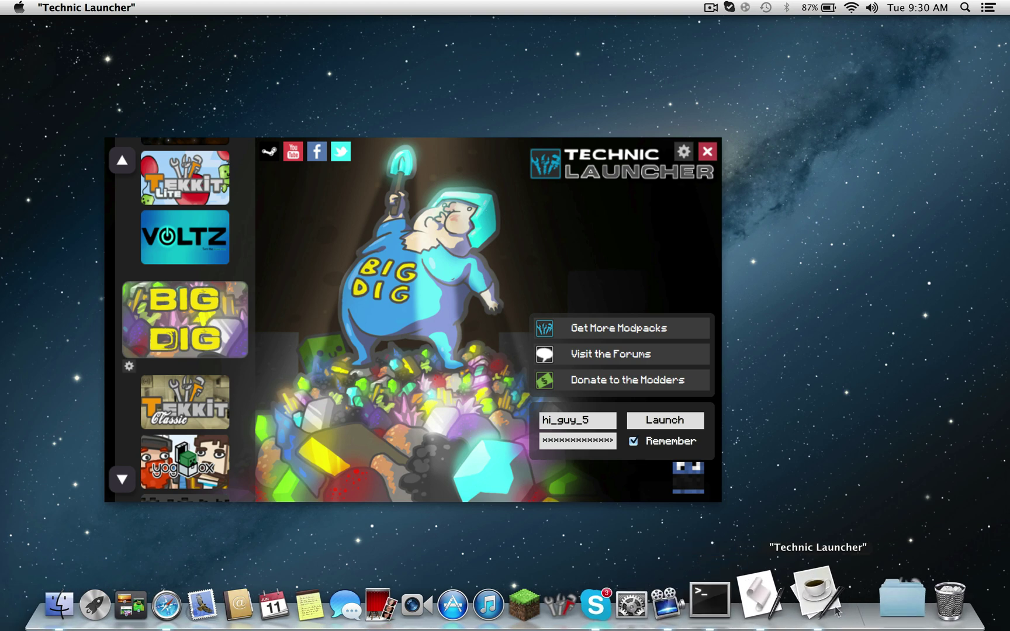
pyautogui.click(885, 613)
# - Open Downloads in Finder, close Technic Launcher, and select the Technic Launcher (For java 7 fix) app
pyautogui.click(883, 322)
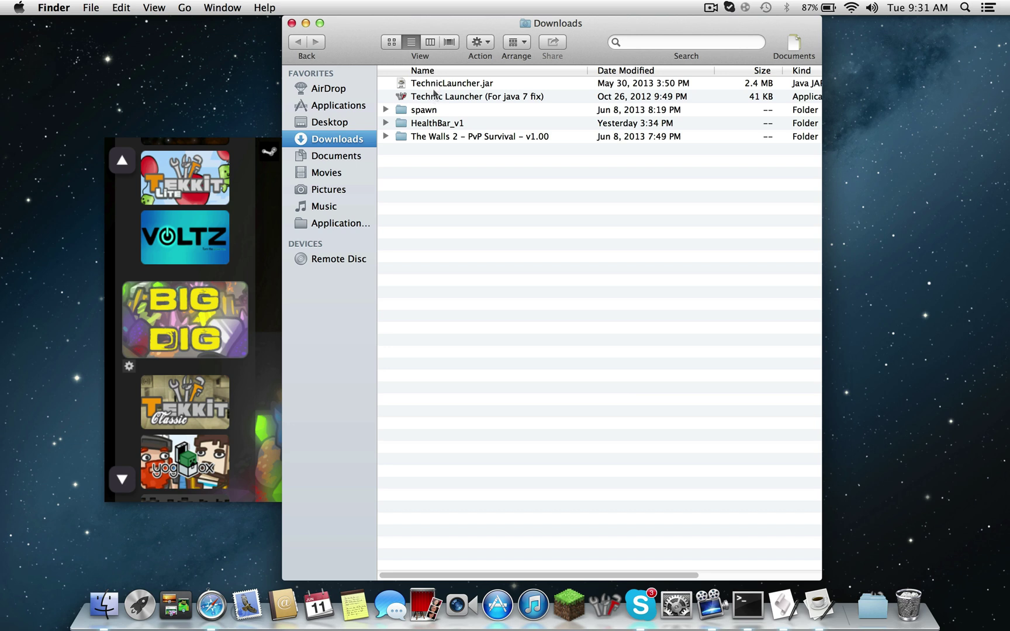
pyautogui.click(435, 272)
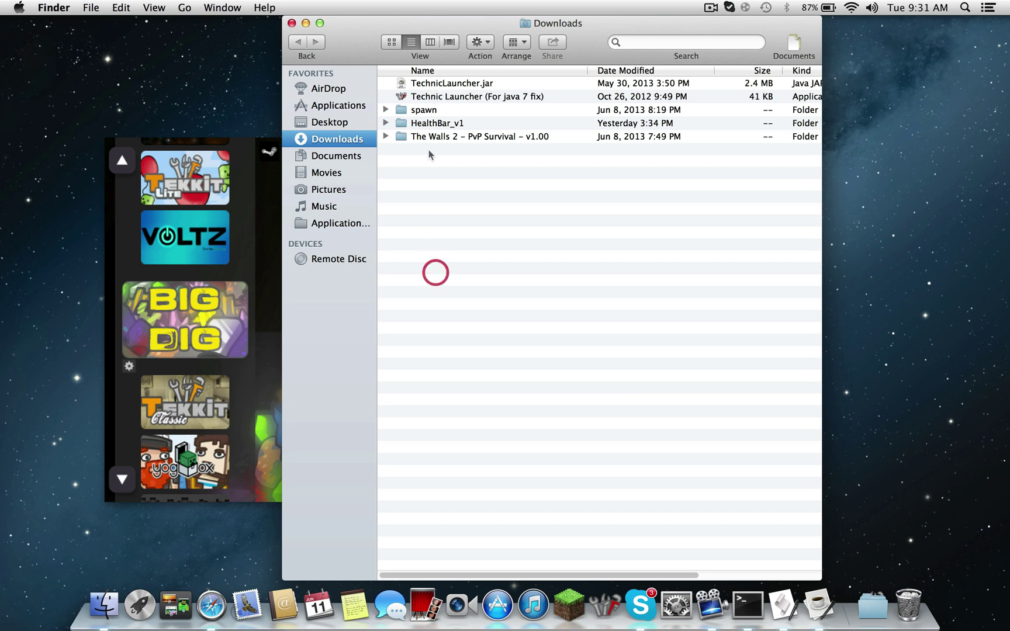
pyautogui.click(427, 85)
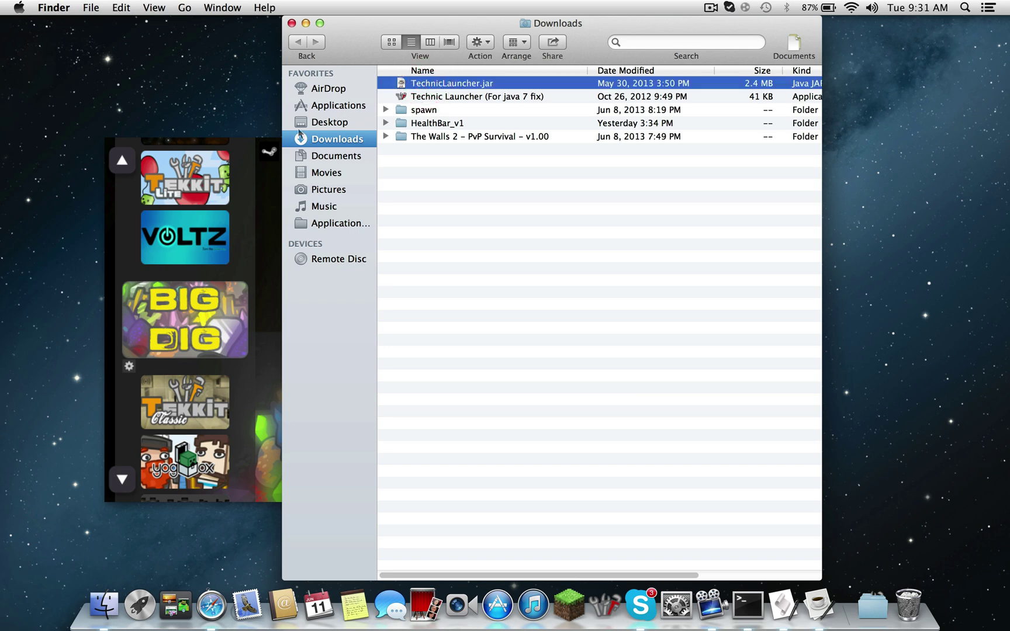
pyautogui.moveTo(219, 147); pyautogui.dragTo(182, 136)
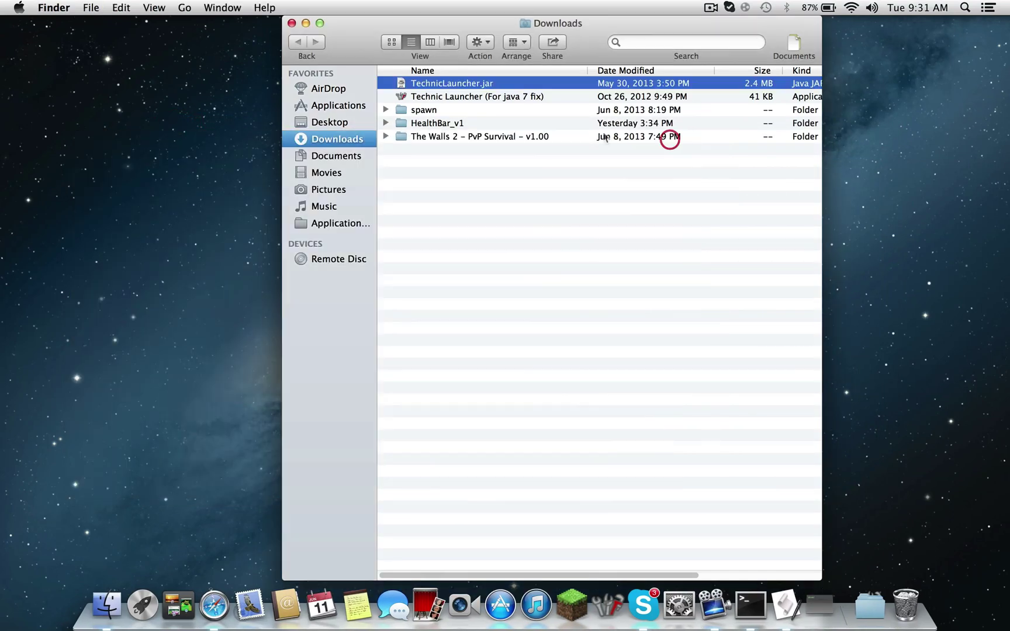
pyautogui.click(672, 143)
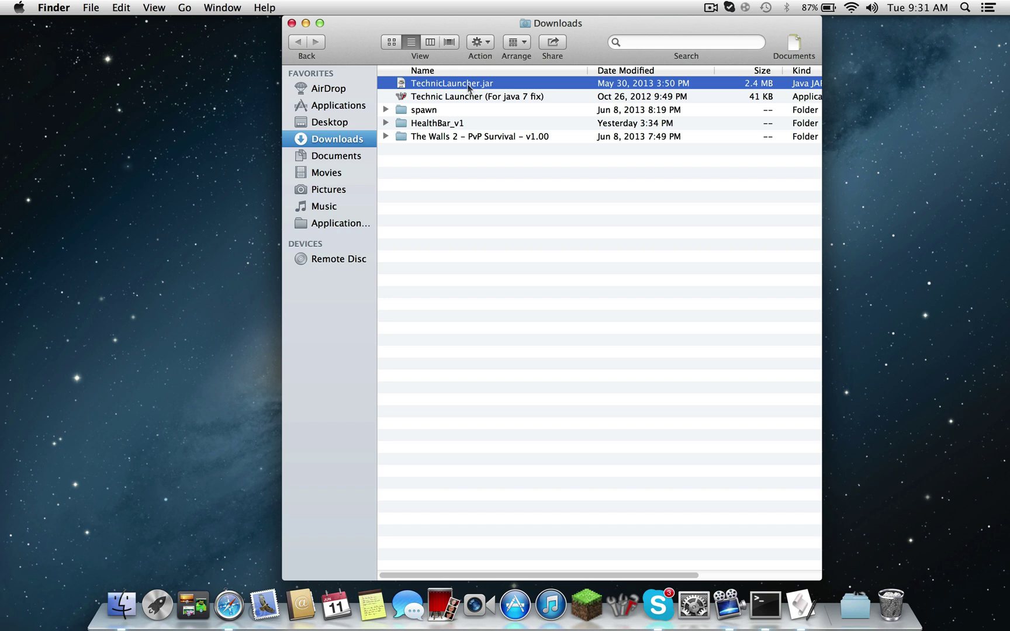
pyautogui.click(455, 194)
pyautogui.click(450, 85)
pyautogui.click(447, 97)
pyautogui.click(440, 187)
pyautogui.click(457, 102)
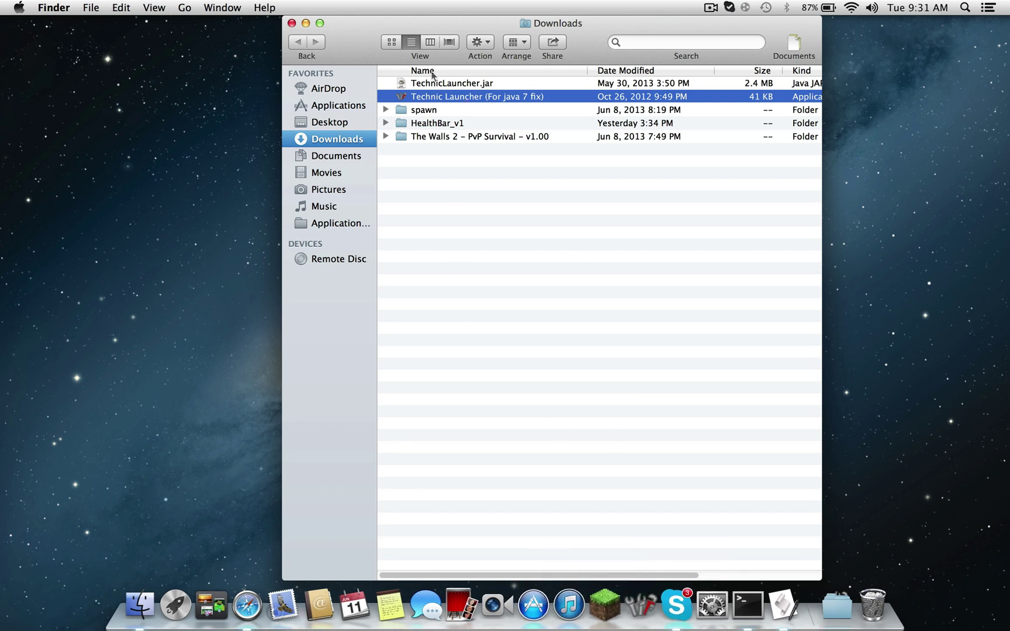
# - Show the java 7 fix app's package contents and go into Contents > Resources > Scripts
pyautogui.rightClick(566, 96)
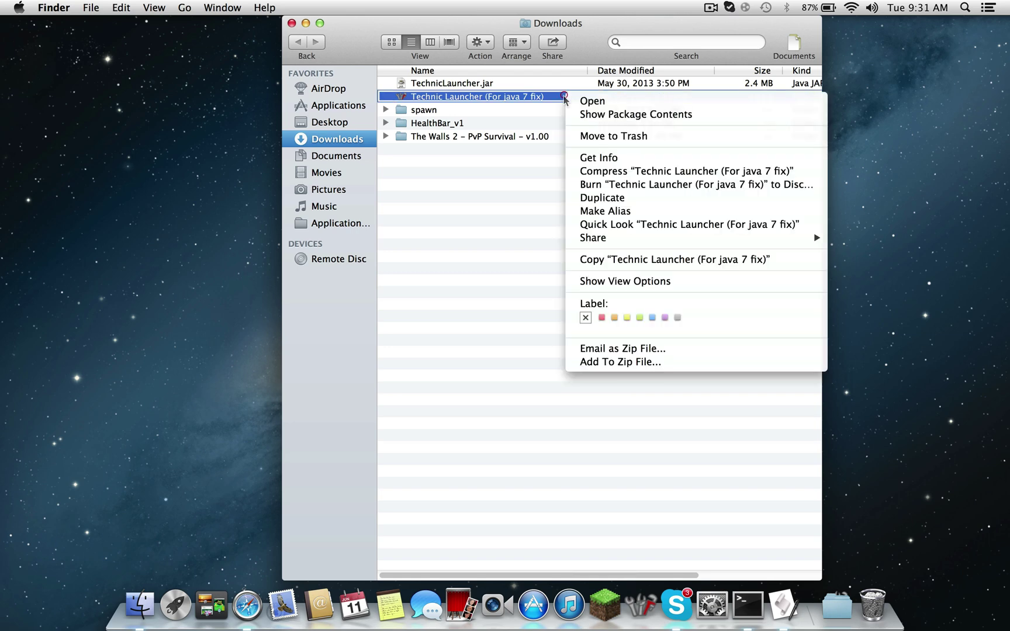
pyautogui.click(593, 115)
pyautogui.doubleClick(463, 82)
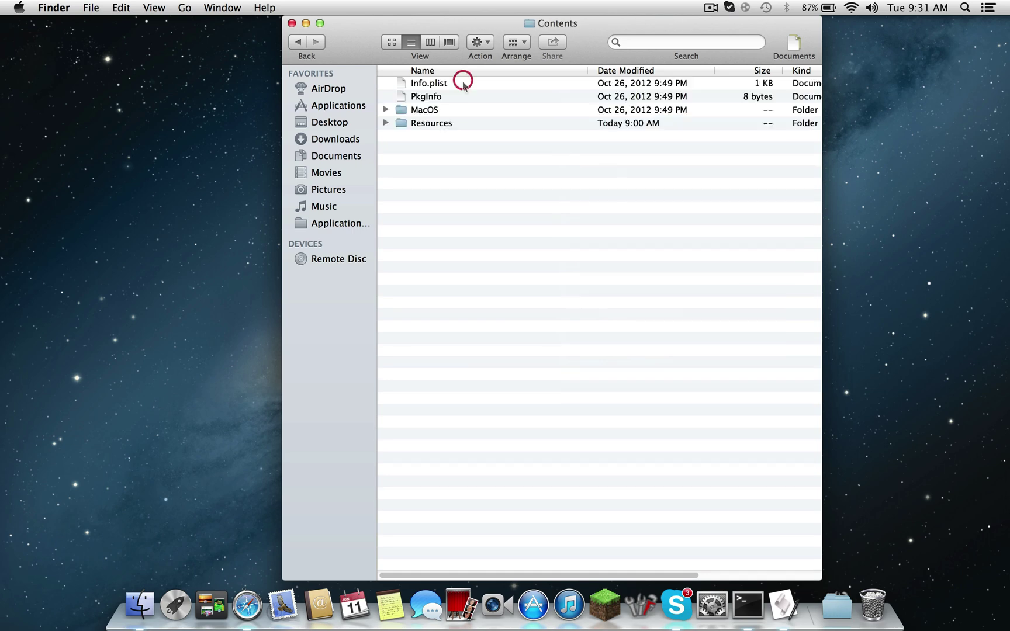
pyautogui.click(453, 124)
pyautogui.doubleClick(453, 124)
pyautogui.doubleClick(449, 124)
pyautogui.doubleClick(433, 84)
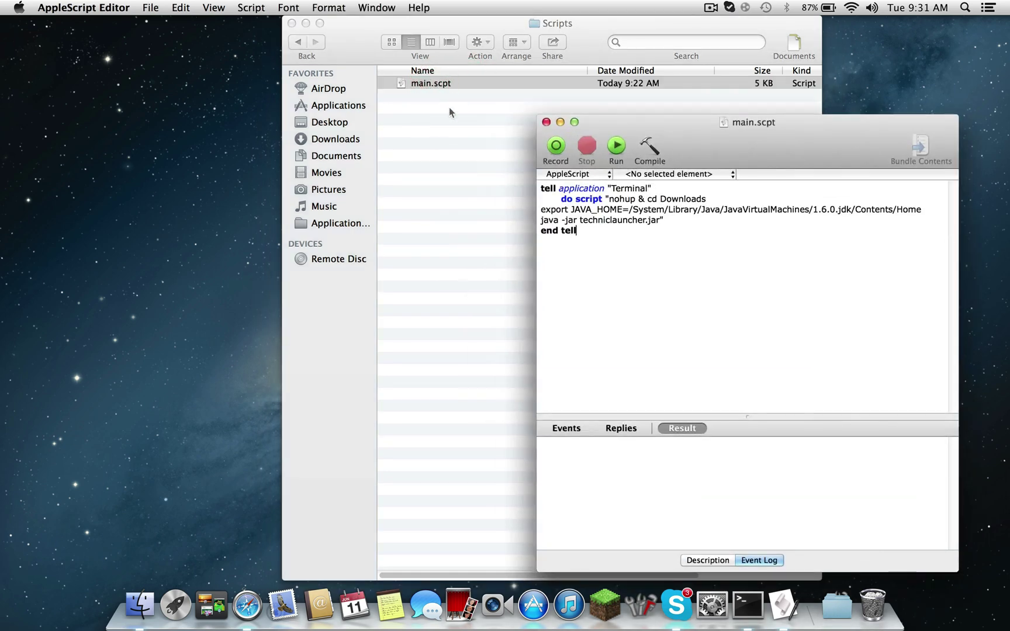
pyautogui.moveTo(546, 86); pyautogui.dragTo(545, 86)
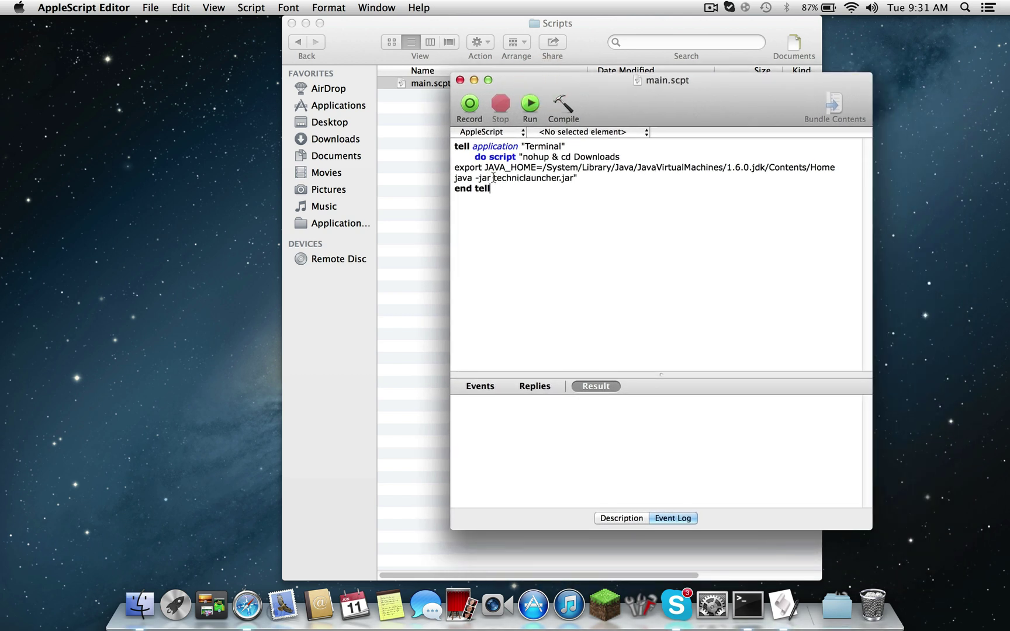
pyautogui.click(525, 179)
pyautogui.write('-')
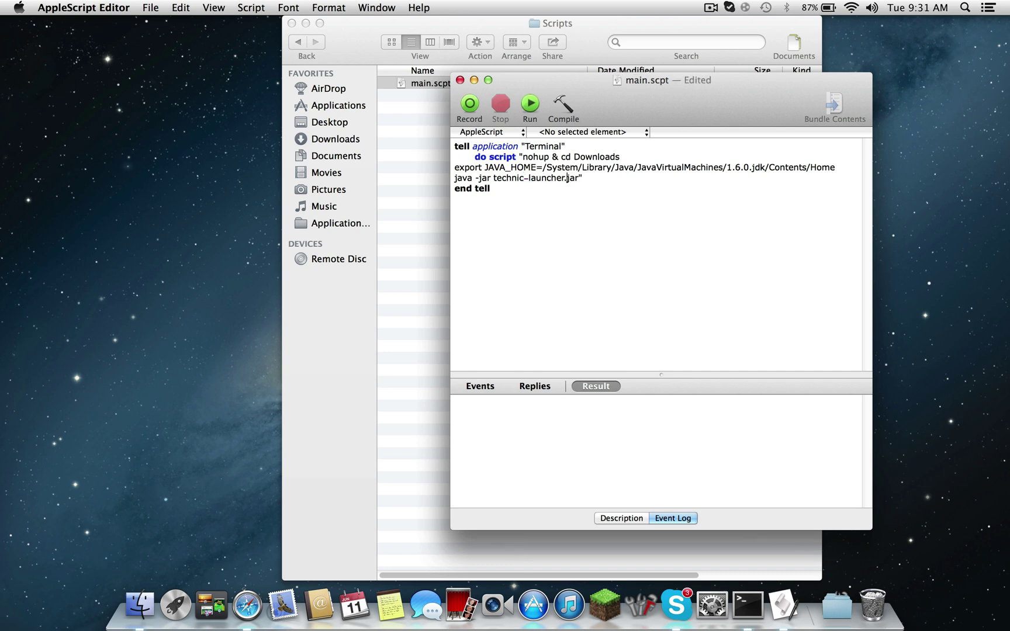
pyautogui.press('BackSpace')
pyautogui.press('BackSpace')
pyautogui.write('-latest')
pyautogui.press('BackSpace')
pyautogui.press('BackSpace')
pyautogui.press('BackSpace')
pyautogui.press('BackSpace')
pyautogui.press('BackSpace')
pyautogui.press('BackSpace')
pyautogui.press('BackSpace')
pyautogui.press('BackSpace')
pyautogui.press('BackSpace')
pyautogui.press('BackSpace')
pyautogui.press('BackSpace')
pyautogui.press('BackSpace')
pyautogui.press('BackSpace')
pyautogui.press('BackSpace')
pyautogui.press('BackSpace')
pyautogui.press('BackSpace')
pyautogui.write('launher')
pyautogui.click(699, 318)
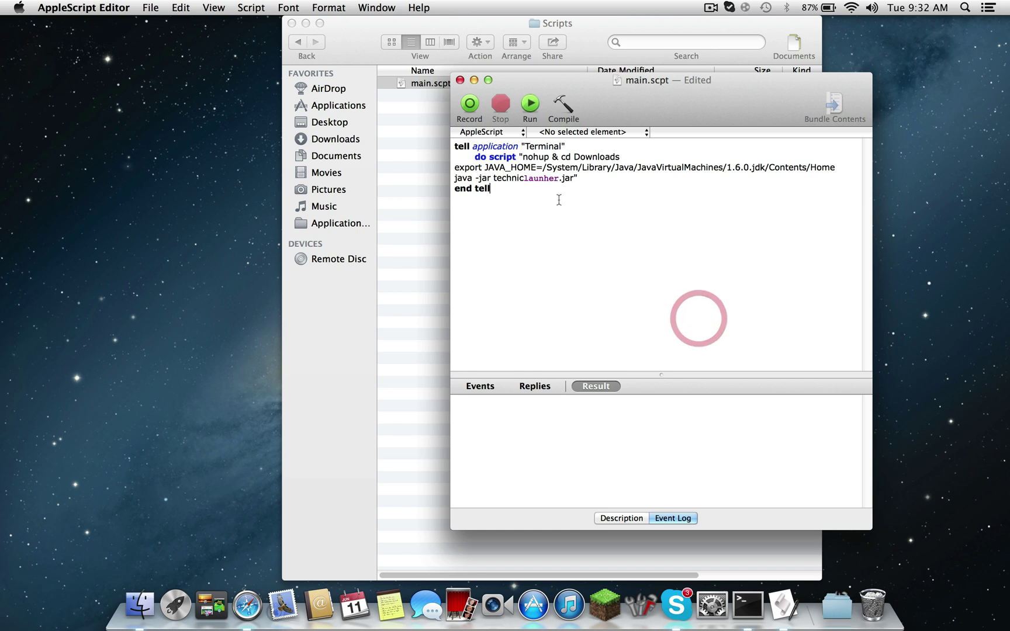
pyautogui.click(526, 177)
pyautogui.press('super+z')
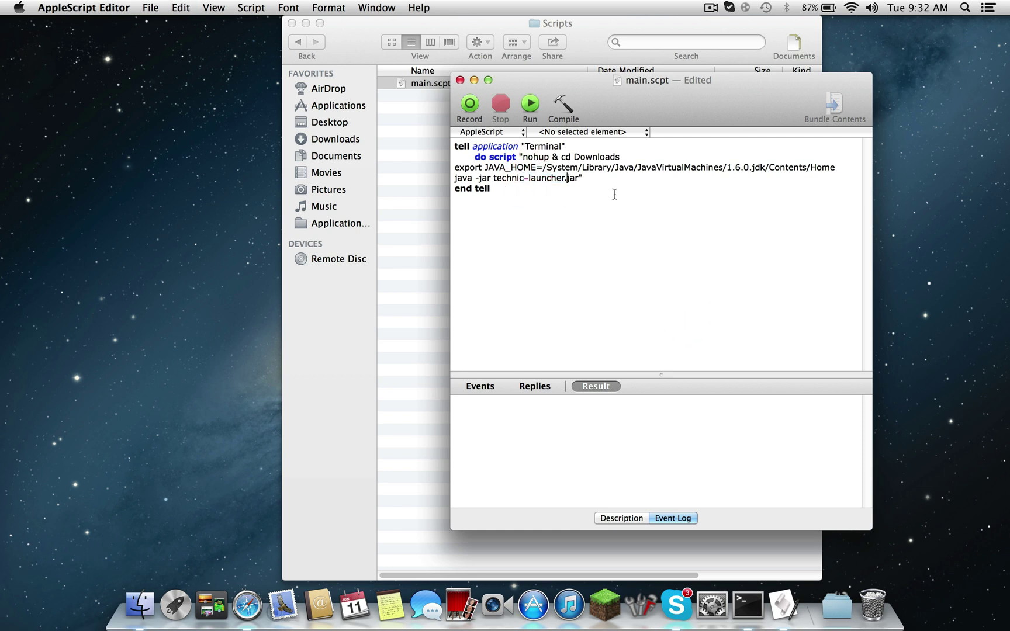
pyautogui.press('super+z')
pyautogui.click(571, 287)
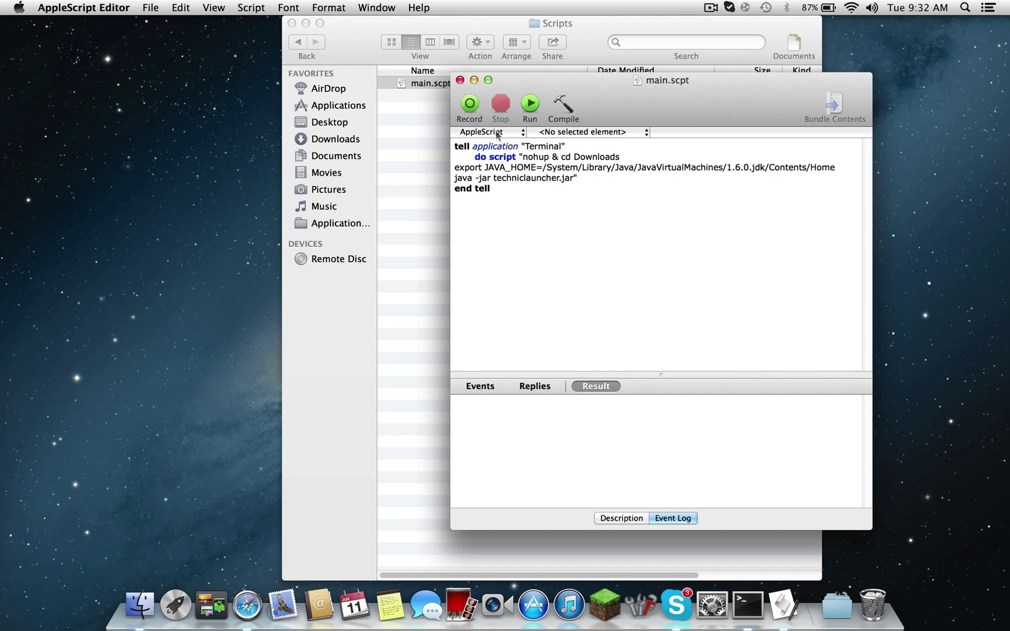
# - Close the main.scpt script and the Scripts window, glance at Downloads, then click the desktop
pyautogui.click(460, 80)
pyautogui.click(292, 24)
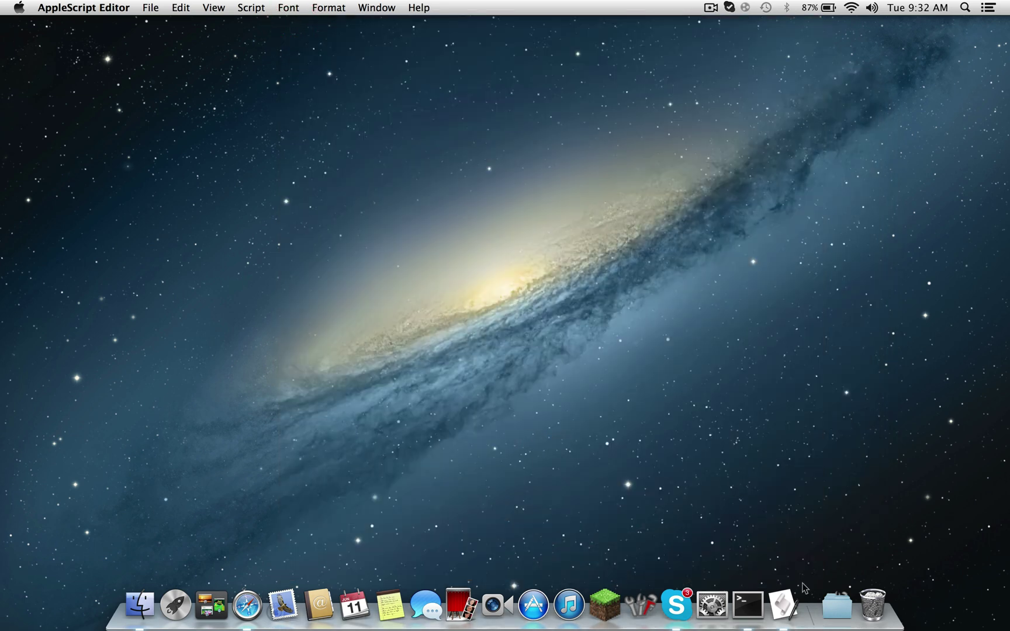
pyautogui.click(825, 608)
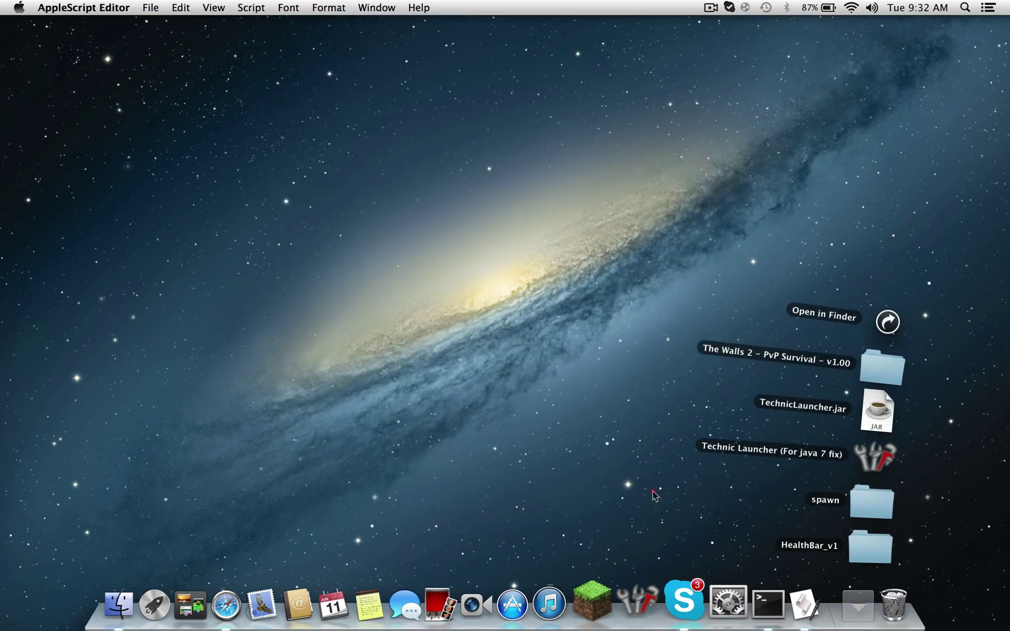
pyautogui.click(654, 495)
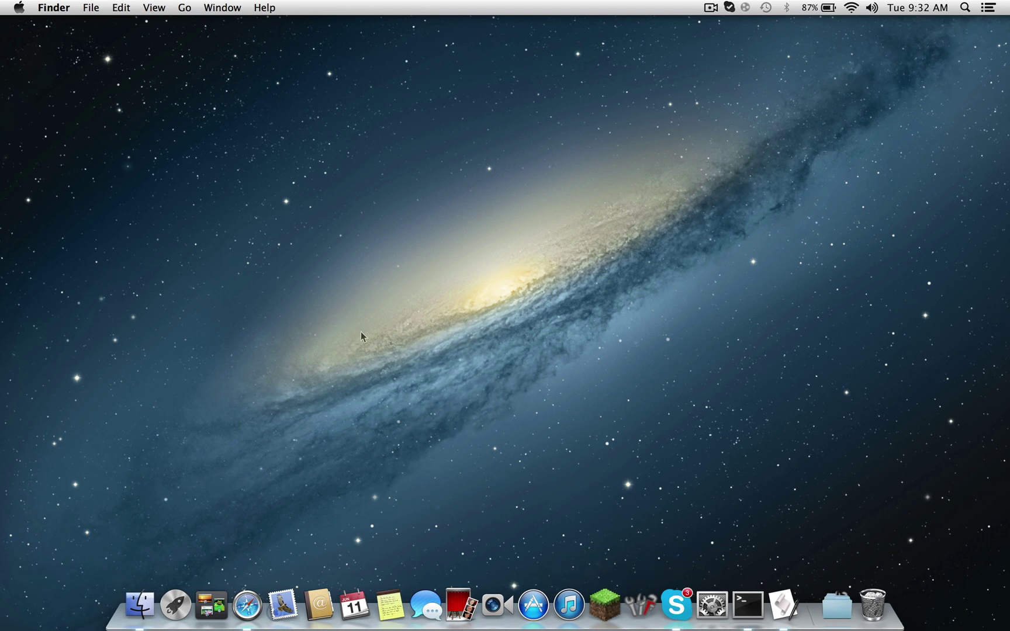
pyautogui.click(712, 6)
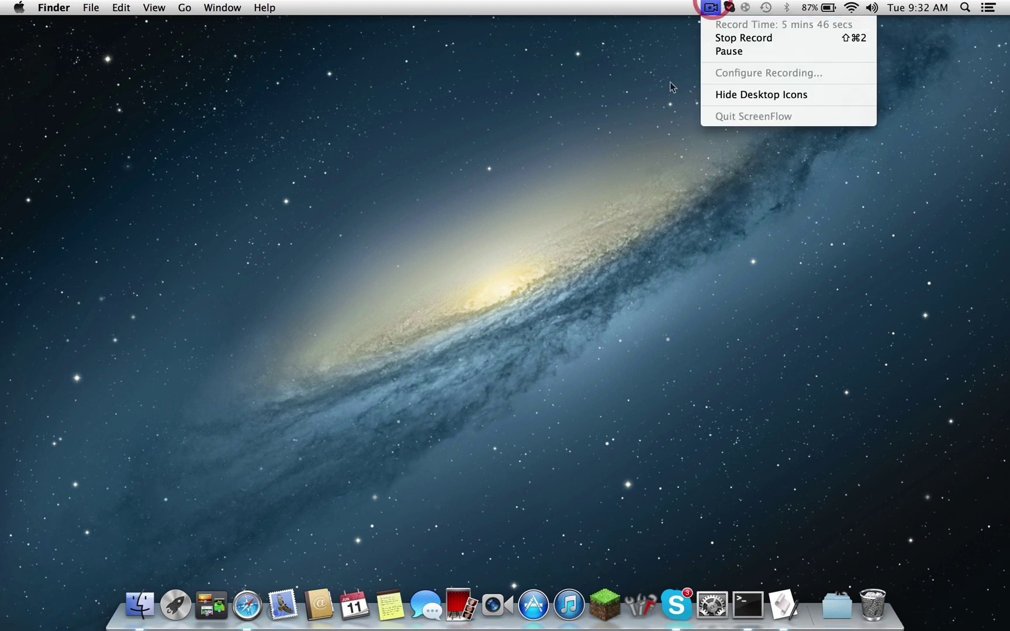